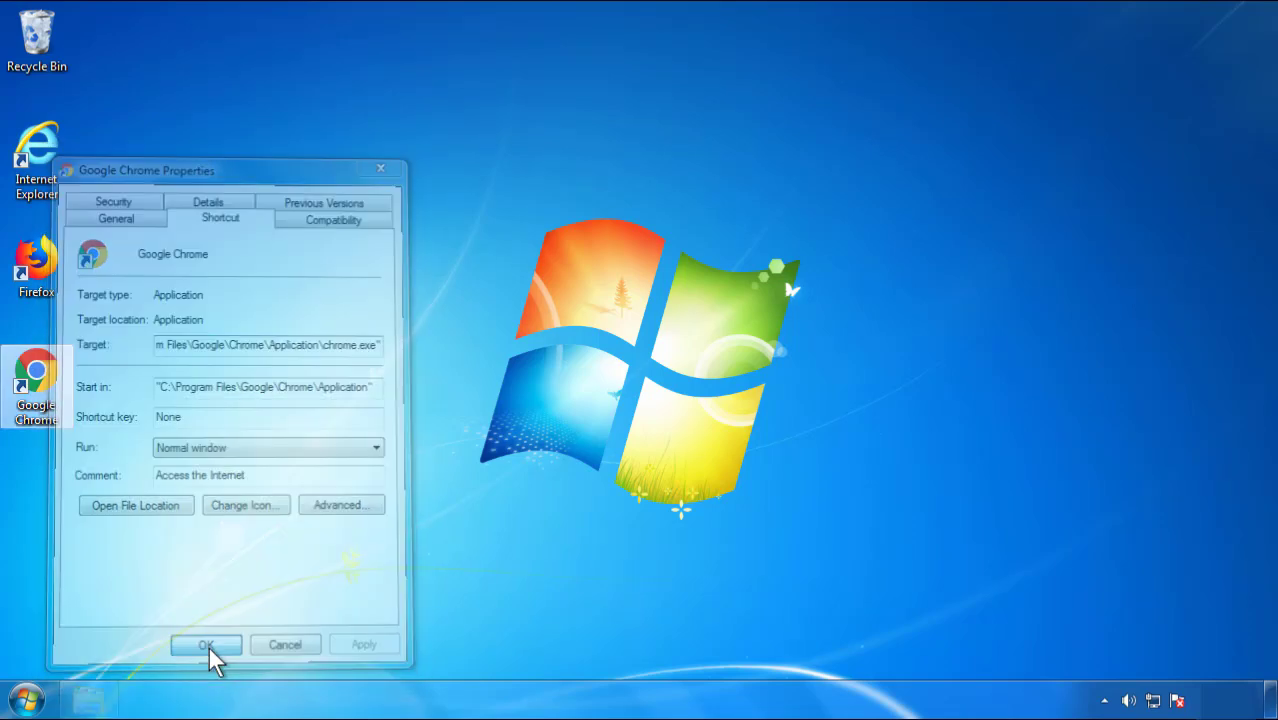
- Close the Google Chrome shortcut's Properties dialog and bring up the Start menu
left_click(27, 700)
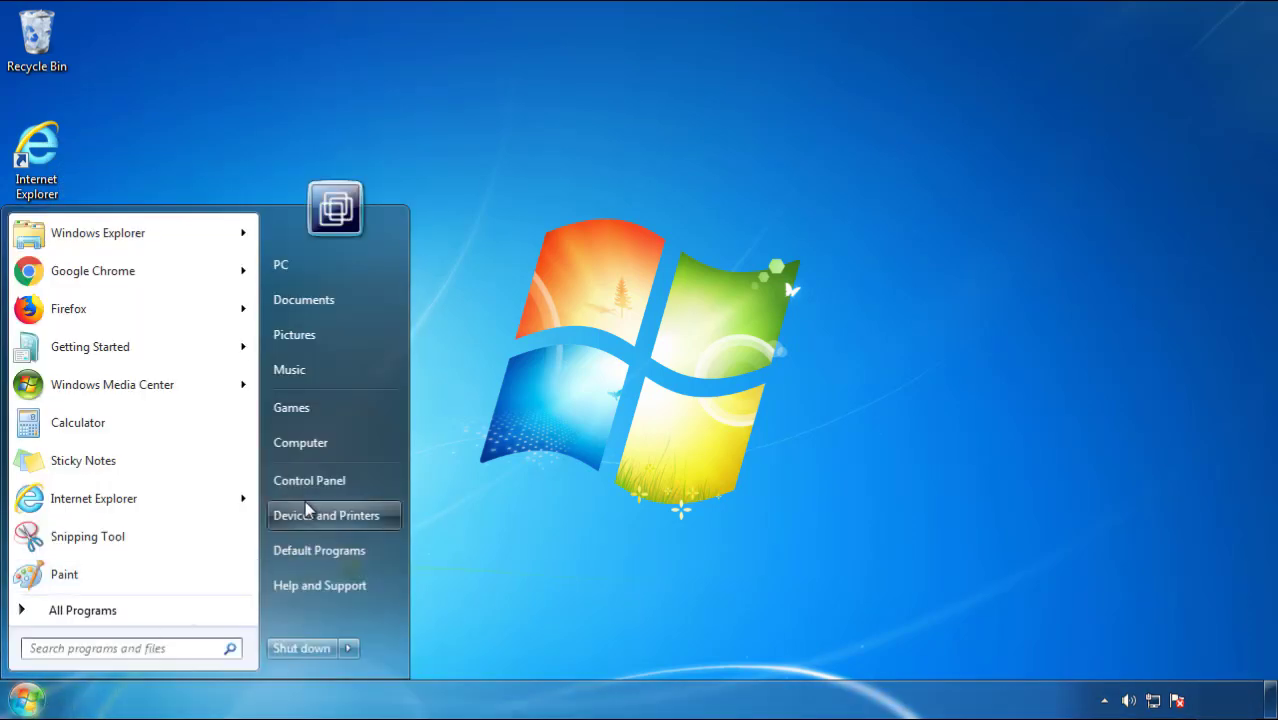
- Open Programs and Features from Control Panel, sorted by install date with newest first
left_click(320, 470)
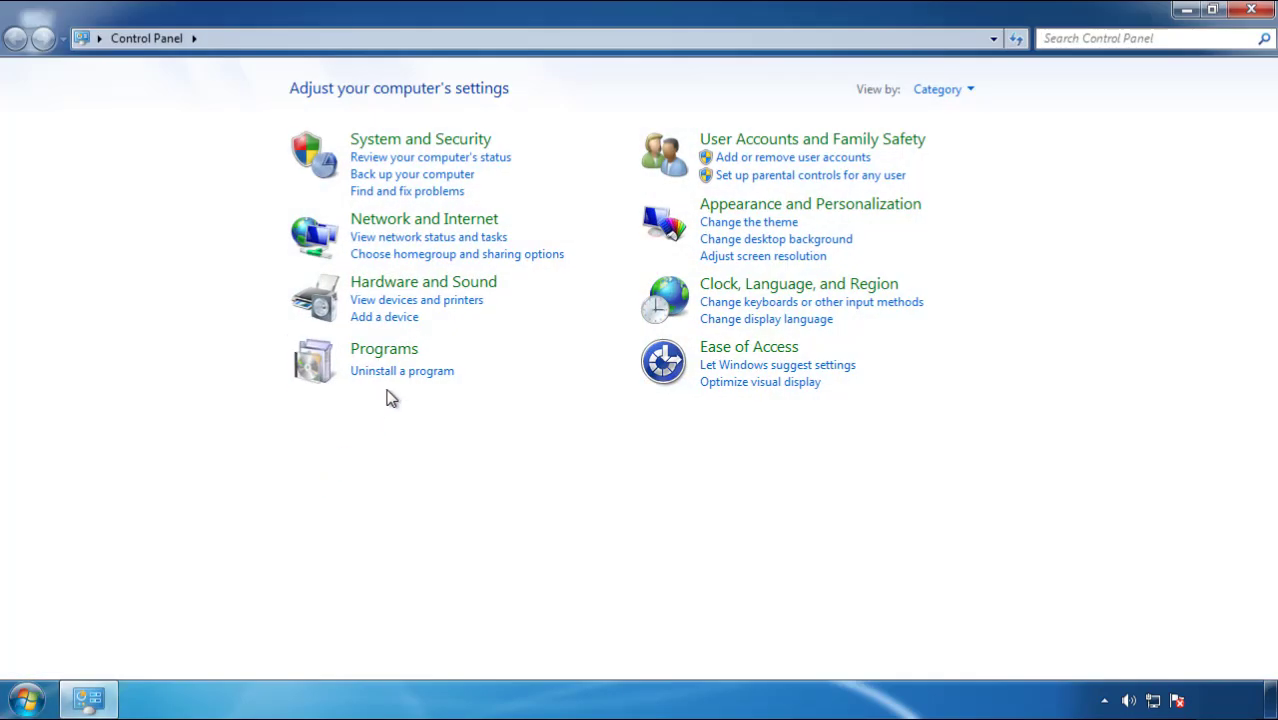
left_click(400, 370)
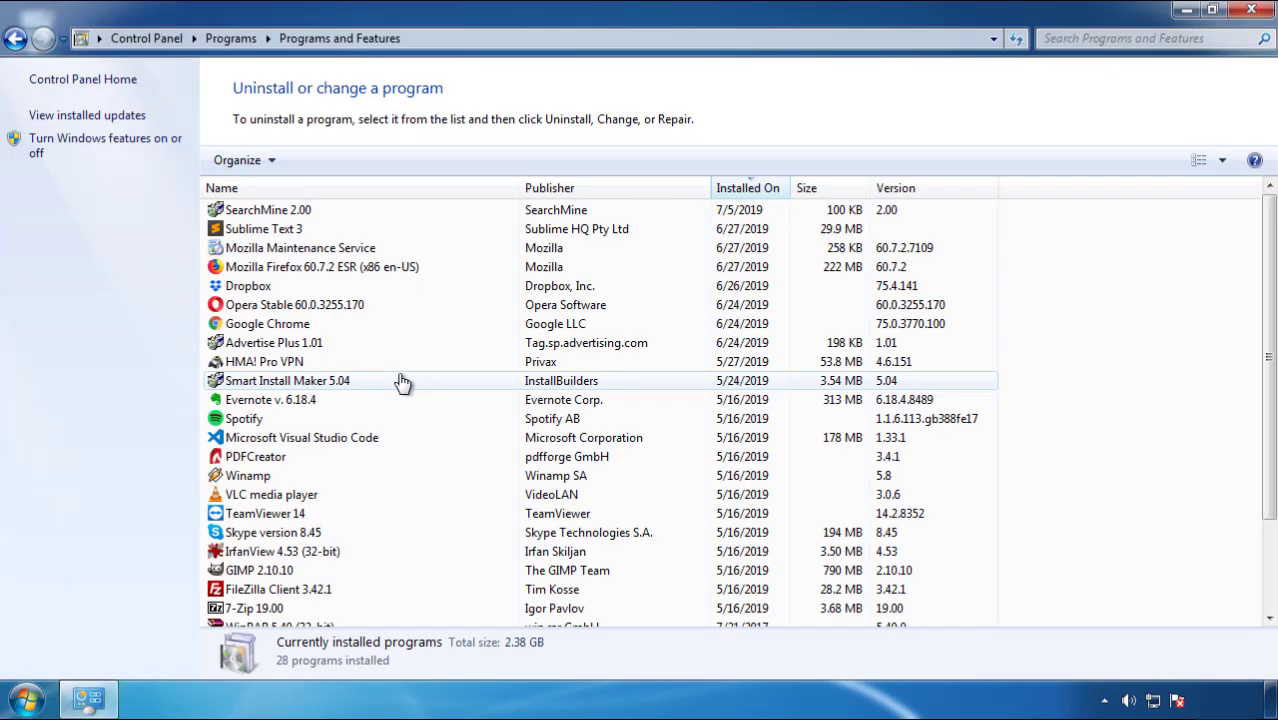
left_click(749, 190)
left_click(743, 192)
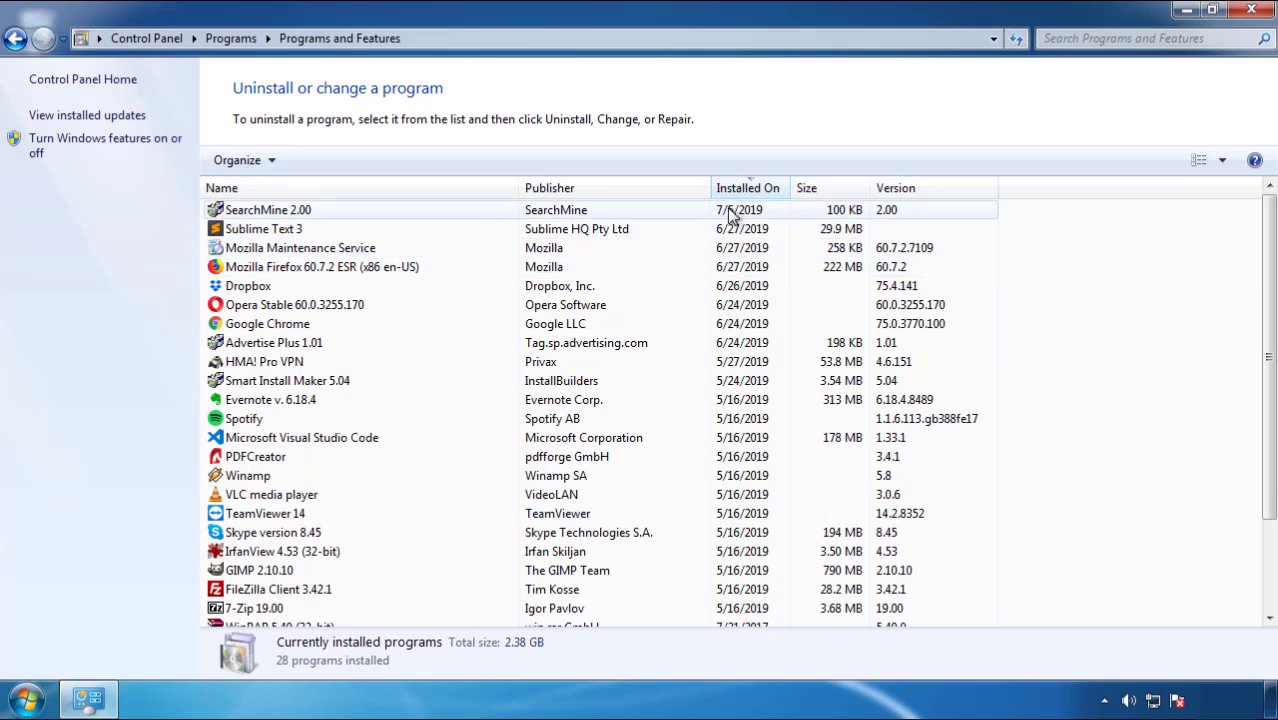
- Uninstall SearchMine 2.00, finish the wizard, and close the programs window
left_click(267, 212)
left_click(318, 161)
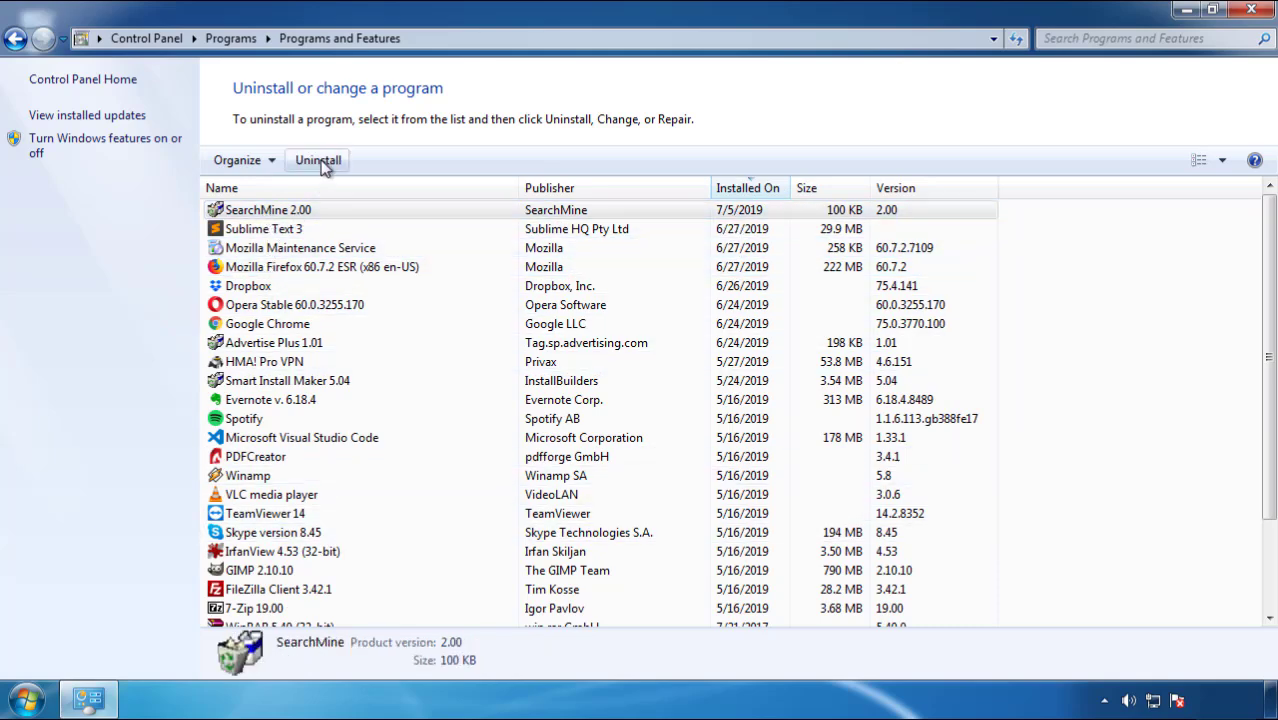
left_click(746, 530)
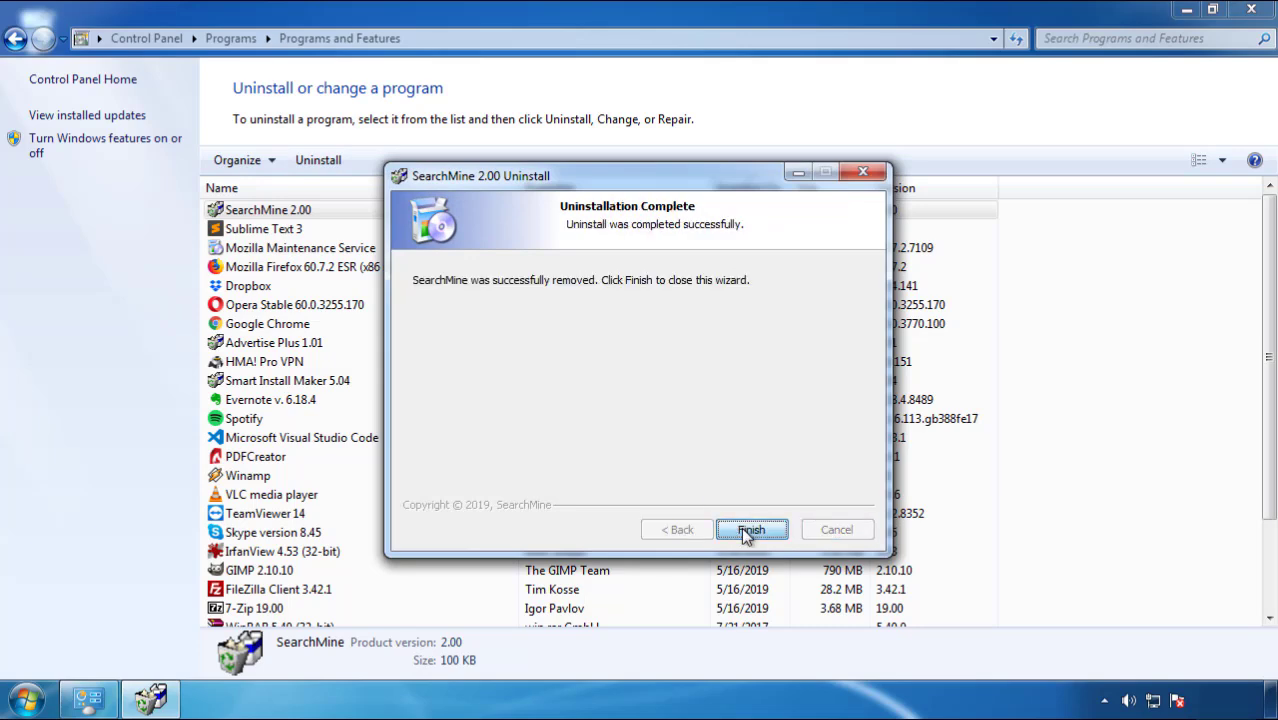
left_click(745, 530)
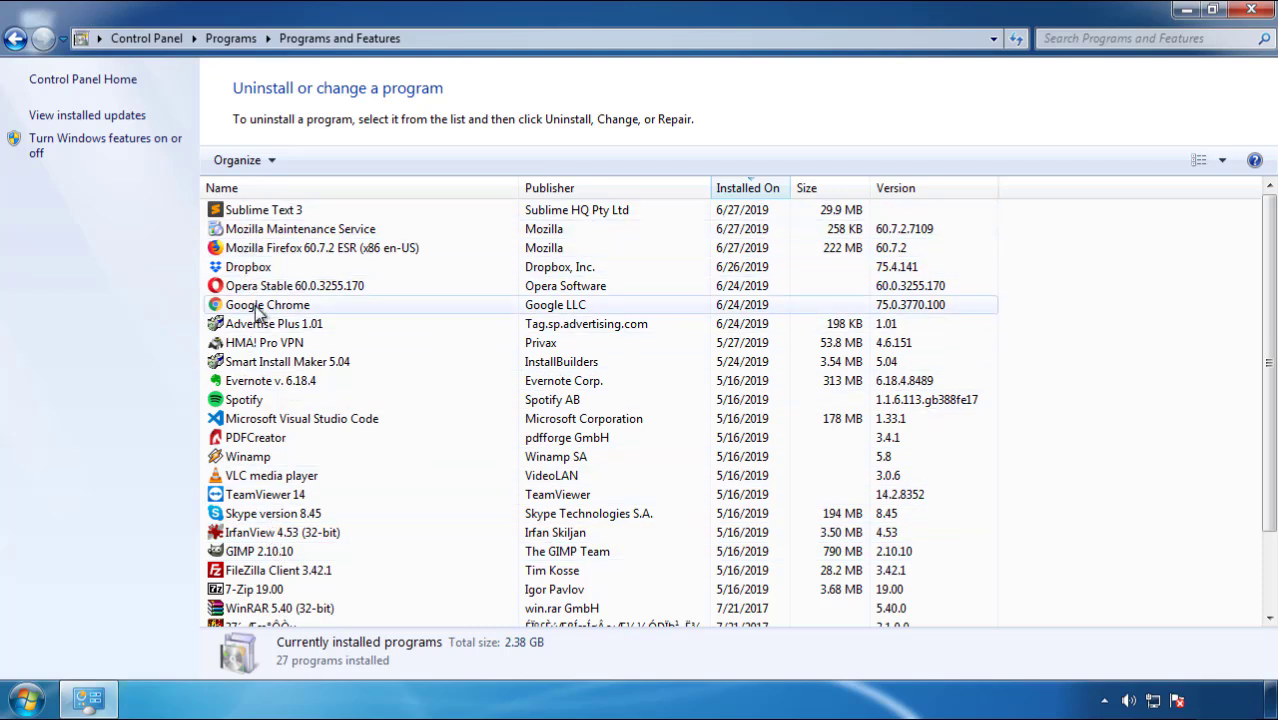
left_click(1253, 12)
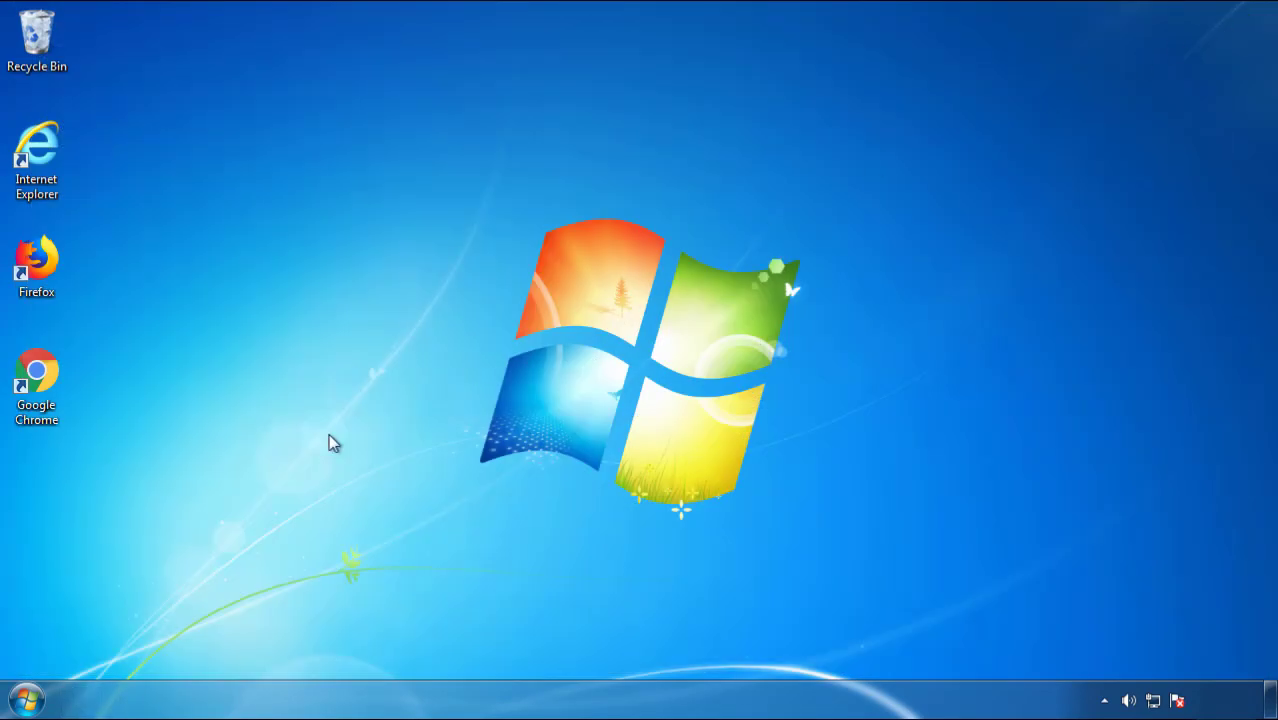
- Restart Windows 7 into Safe Mode from the F8 boot menu and launch Firefox
left_click(24, 702)
left_click(345, 650)
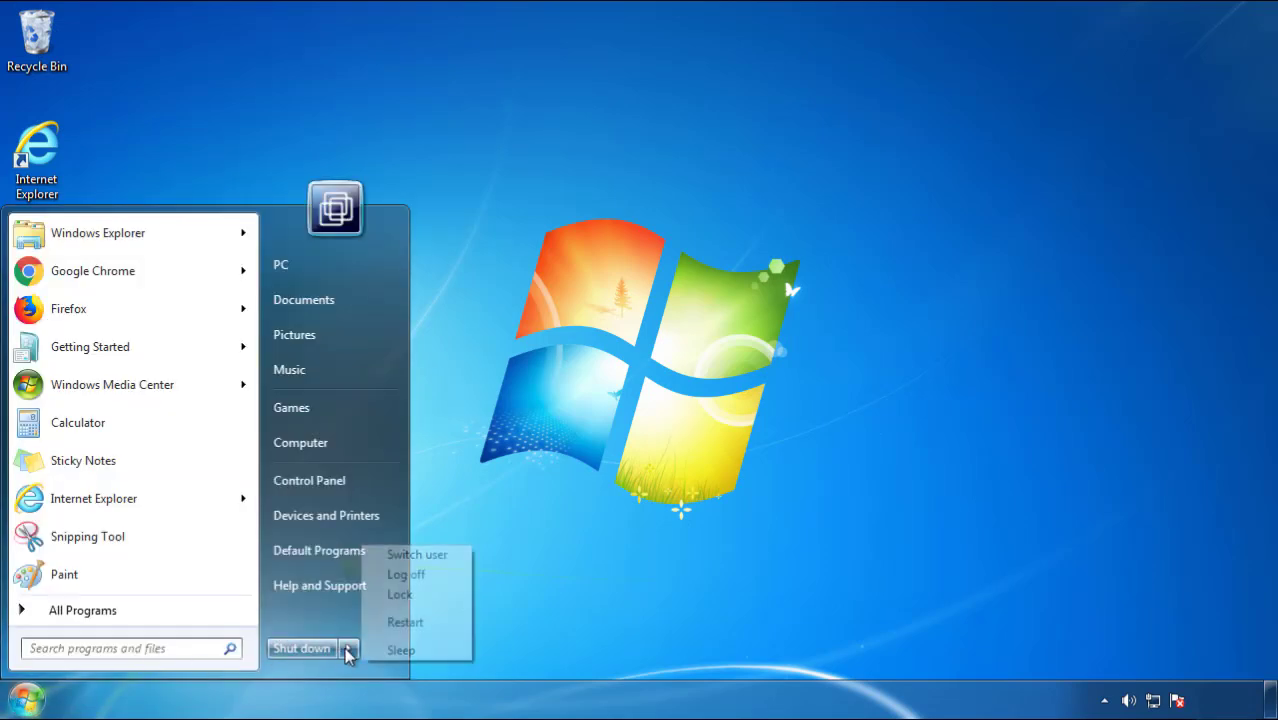
left_click(667, 547)
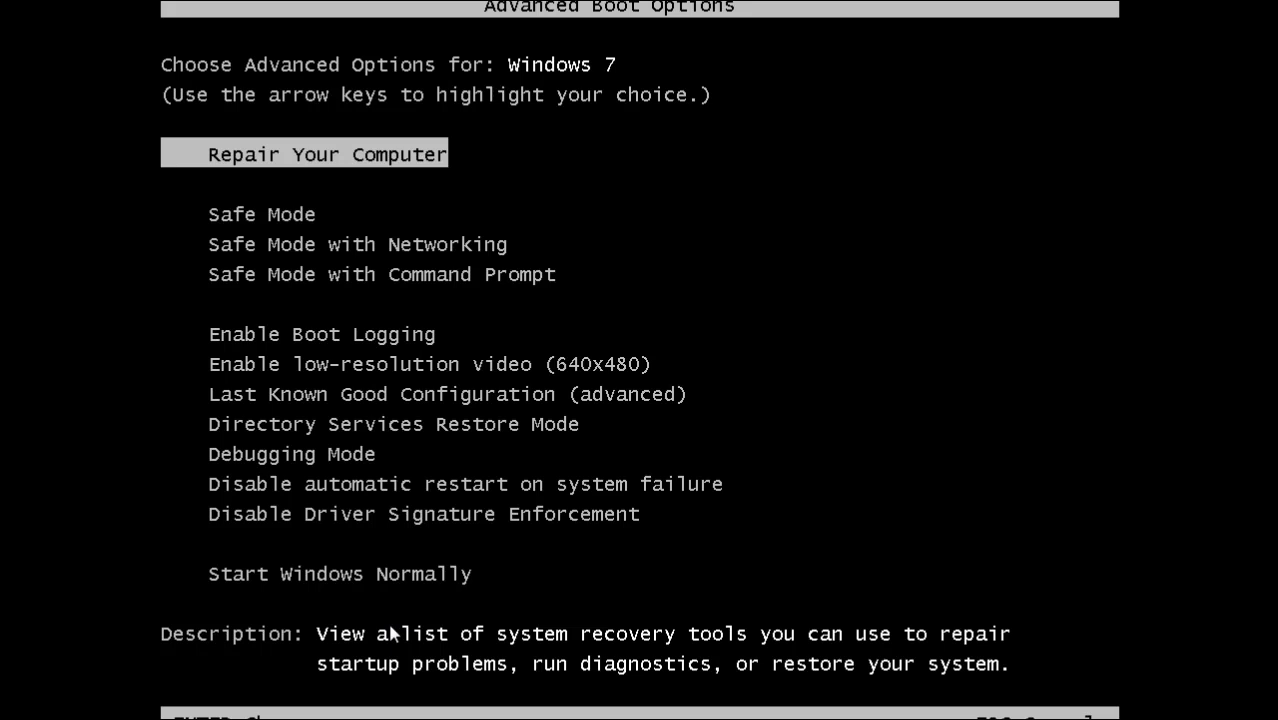
key("Down")
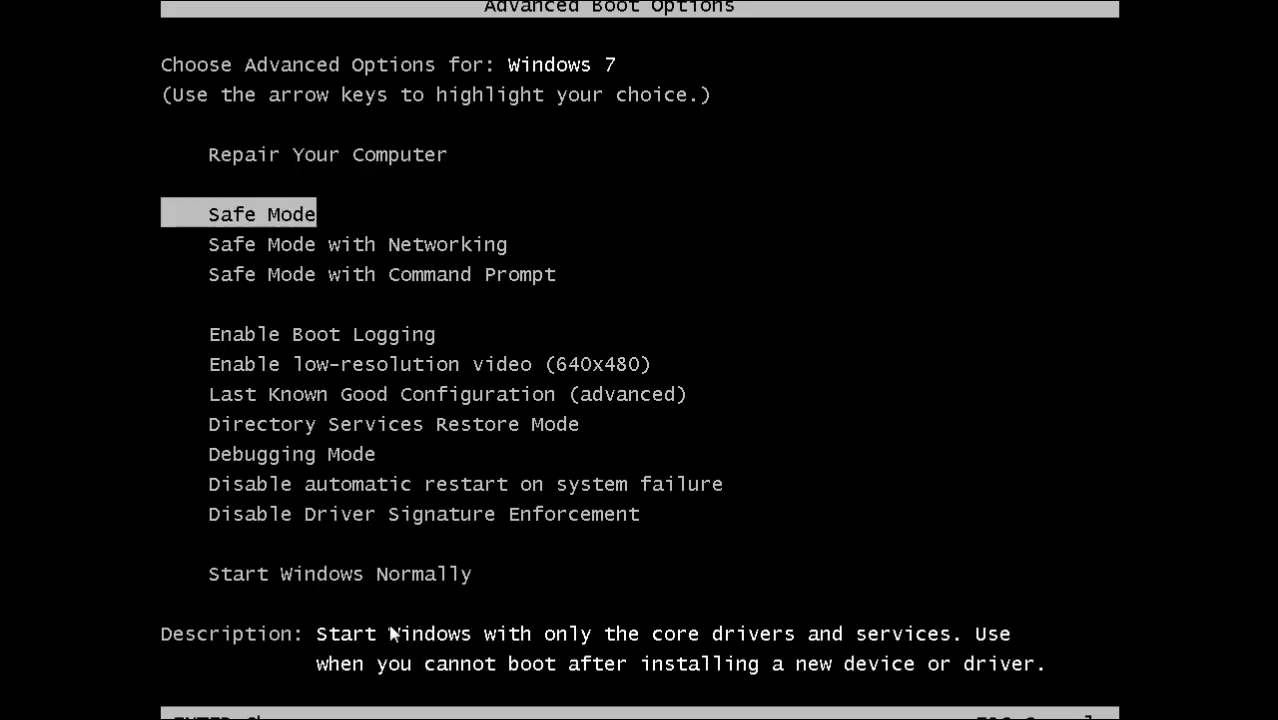
key("Return")
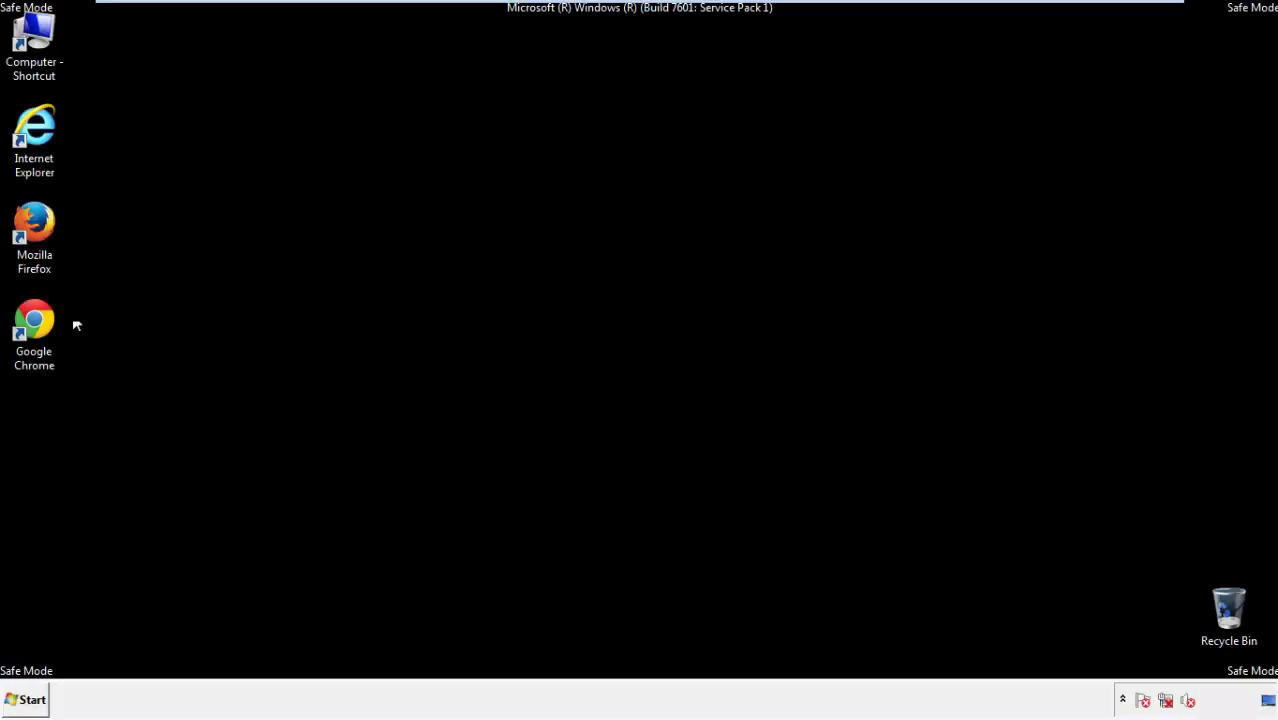
double_click(46, 233)
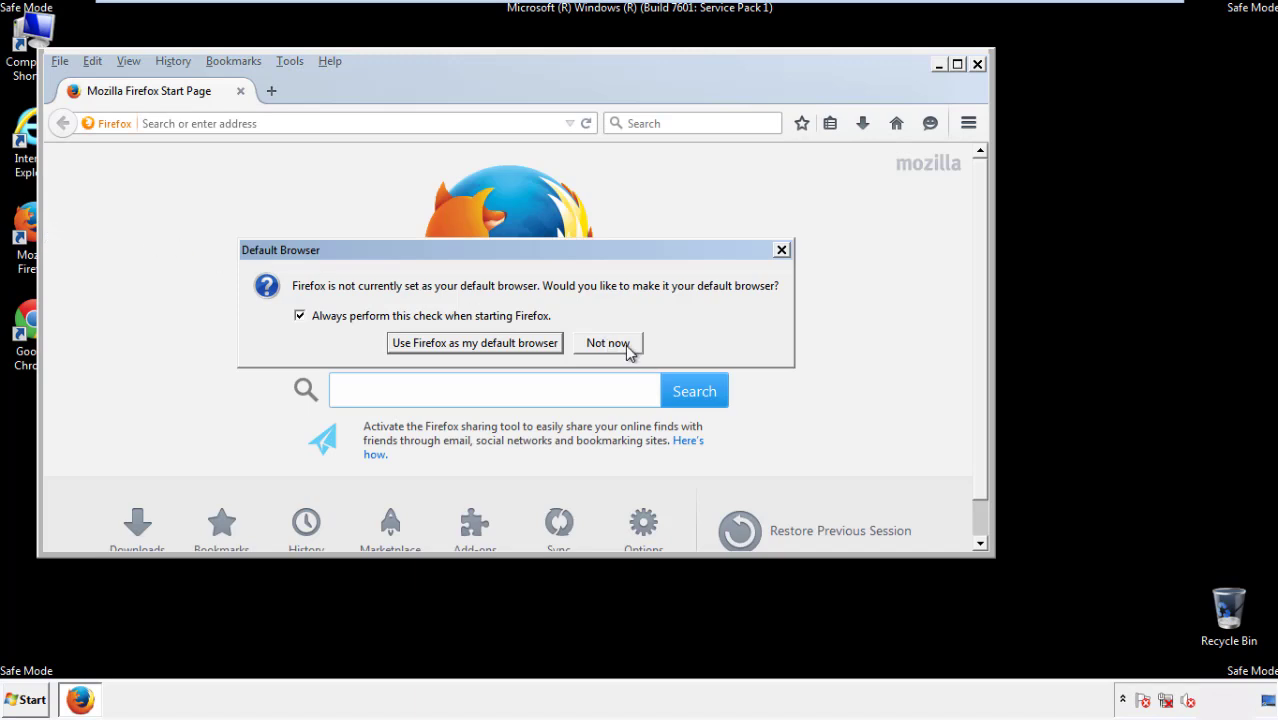
- Decline making Firefox the default browser and make sure the menu bar is showing
left_click(610, 343)
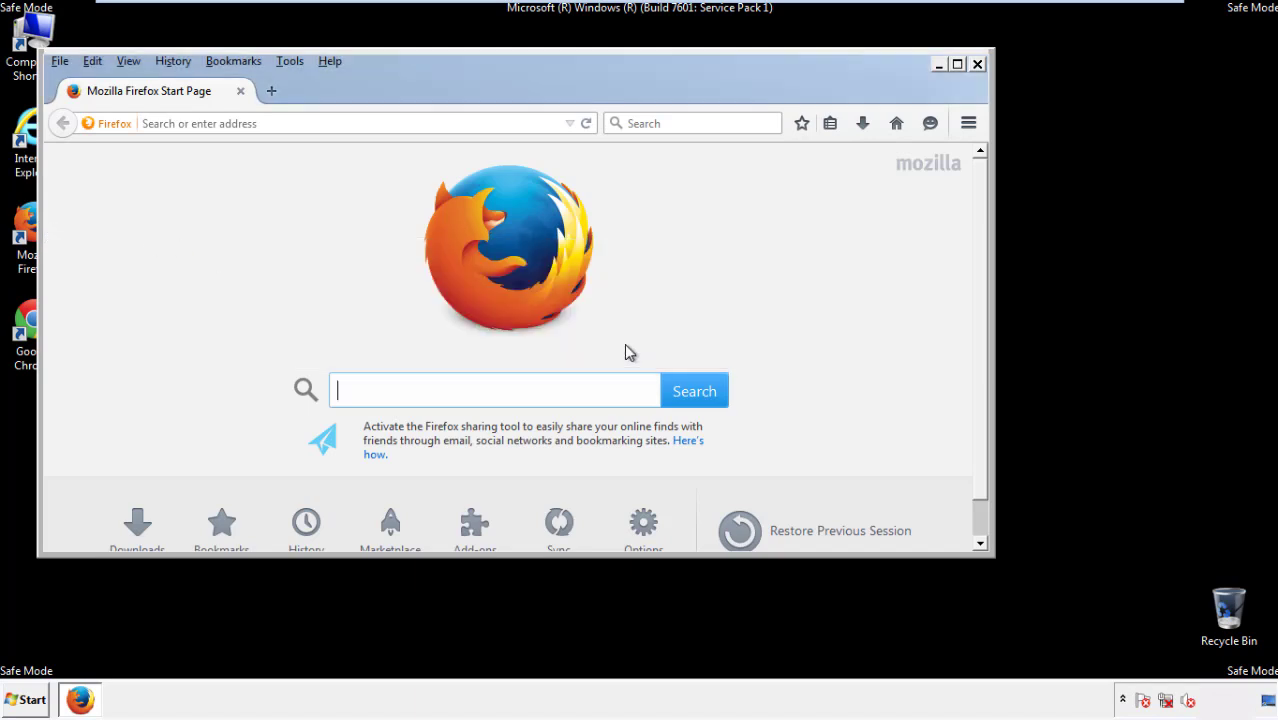
right_click(393, 88)
left_click(428, 151)
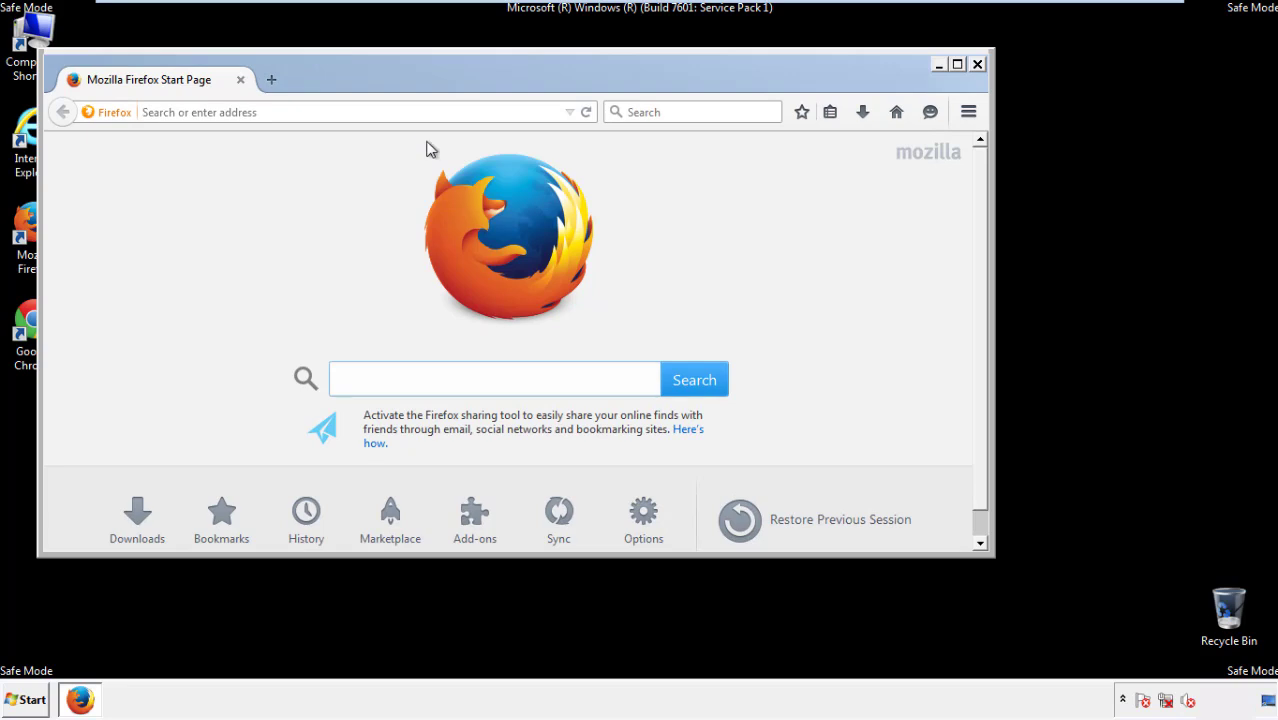
right_click(404, 83)
left_click(422, 152)
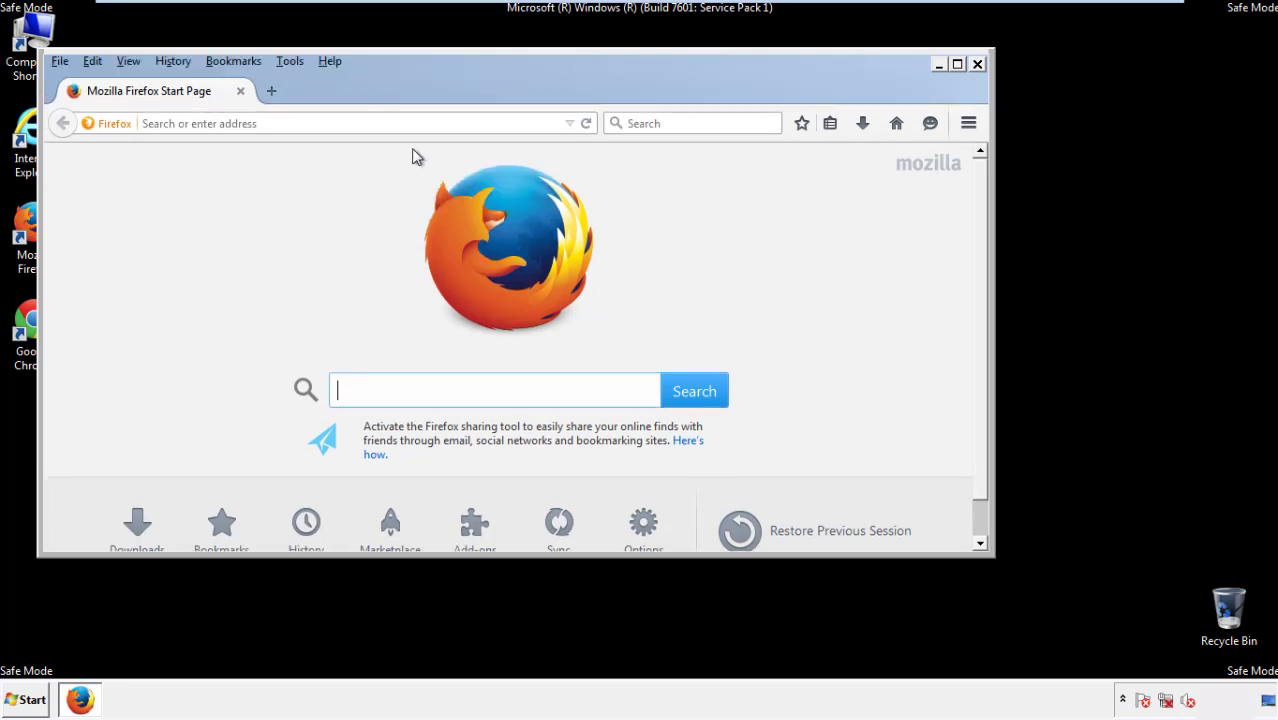
- Clear Firefox's recent history for time range Everything with every data box checked
left_click(175, 62)
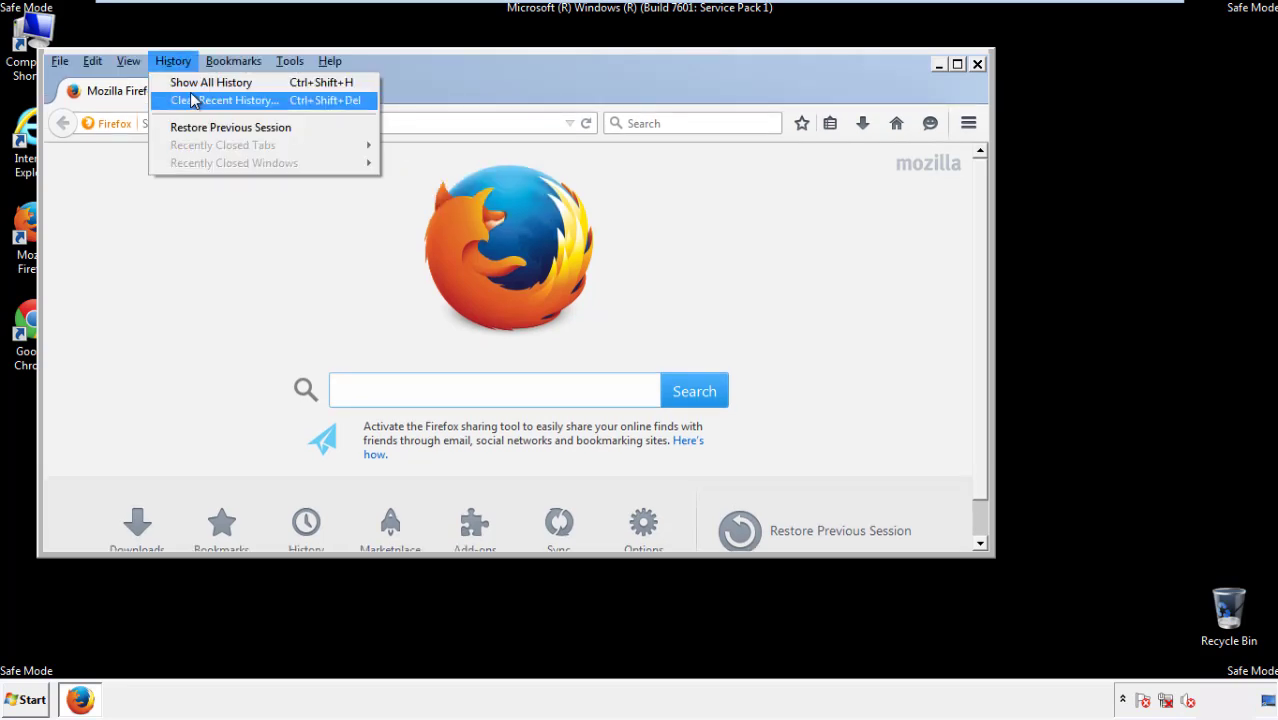
left_click(195, 100)
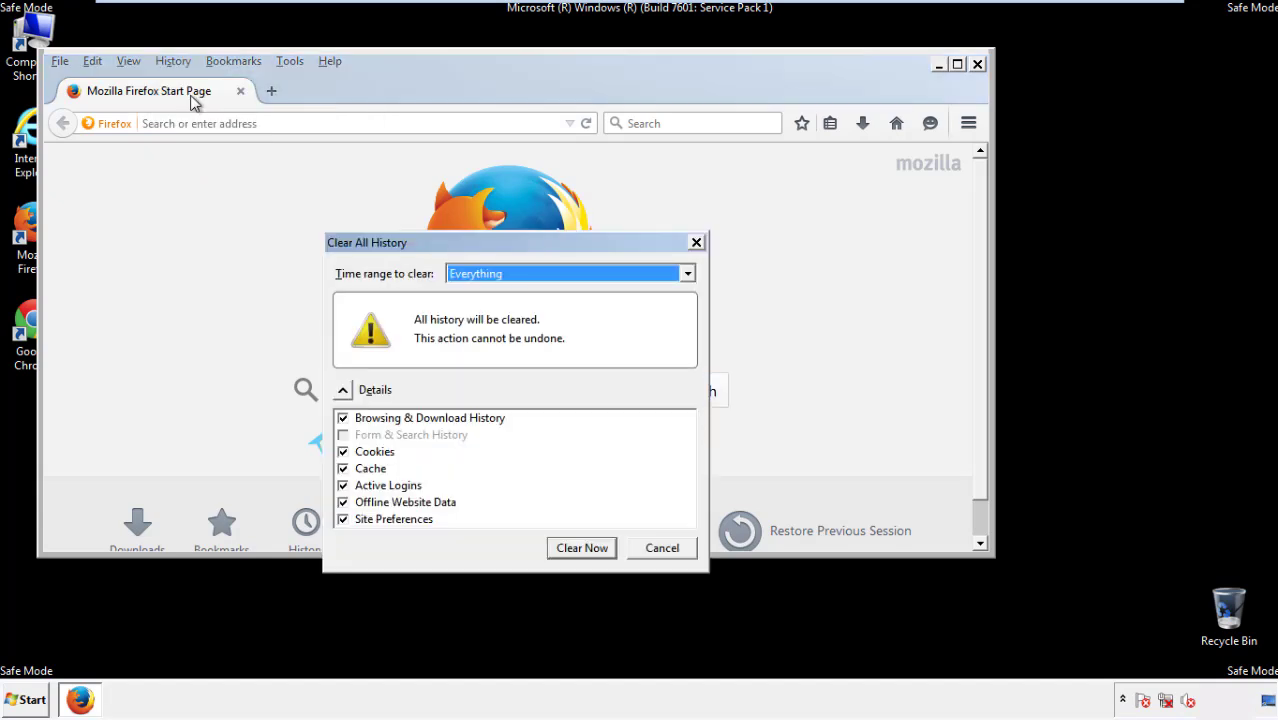
left_click(470, 276)
left_click(480, 376)
left_click(343, 502)
left_click(343, 502)
left_click(343, 520)
left_click(343, 520)
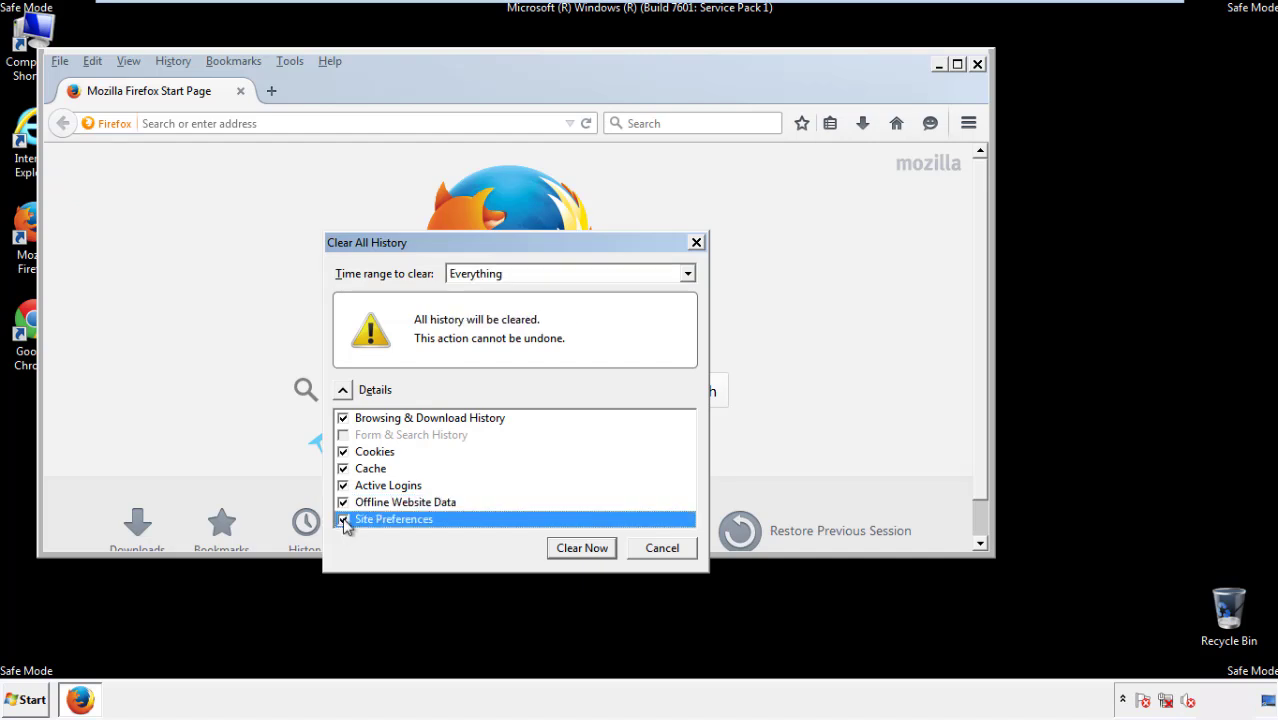
left_click(581, 550)
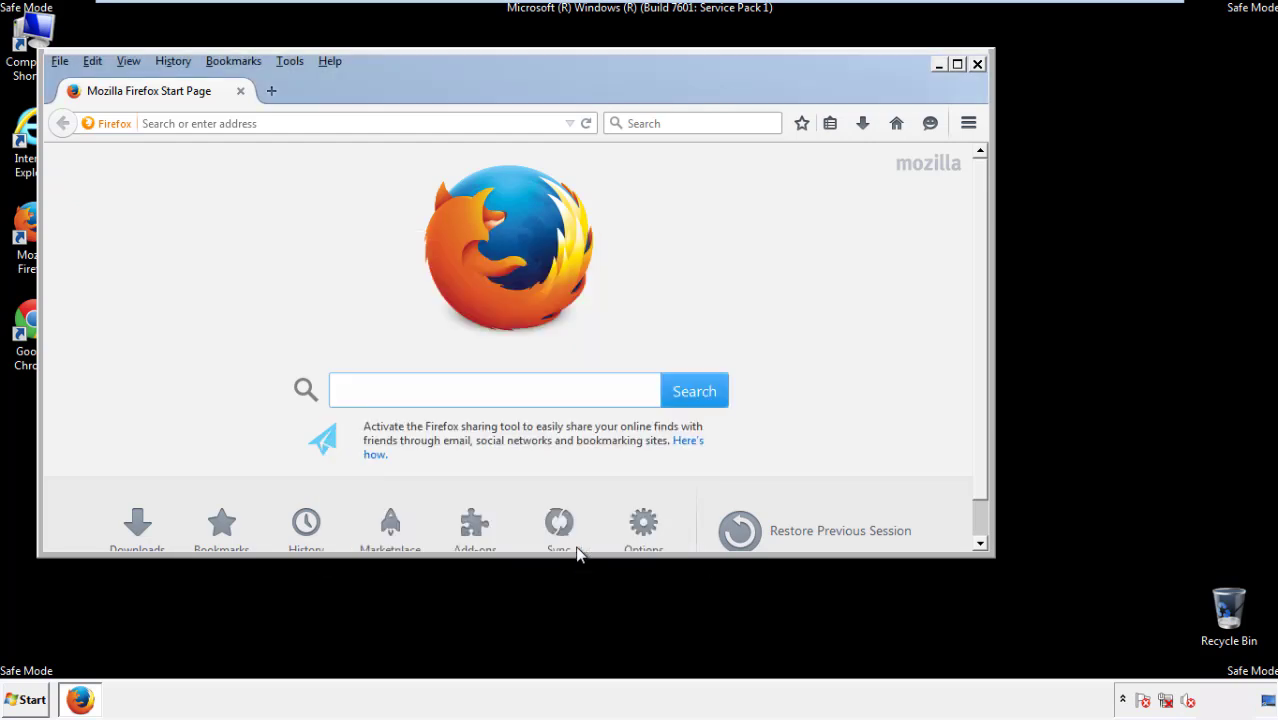
- Refresh Firefox to its defaults from Troubleshooting Information and decline the default-browser prompt
left_click(329, 61)
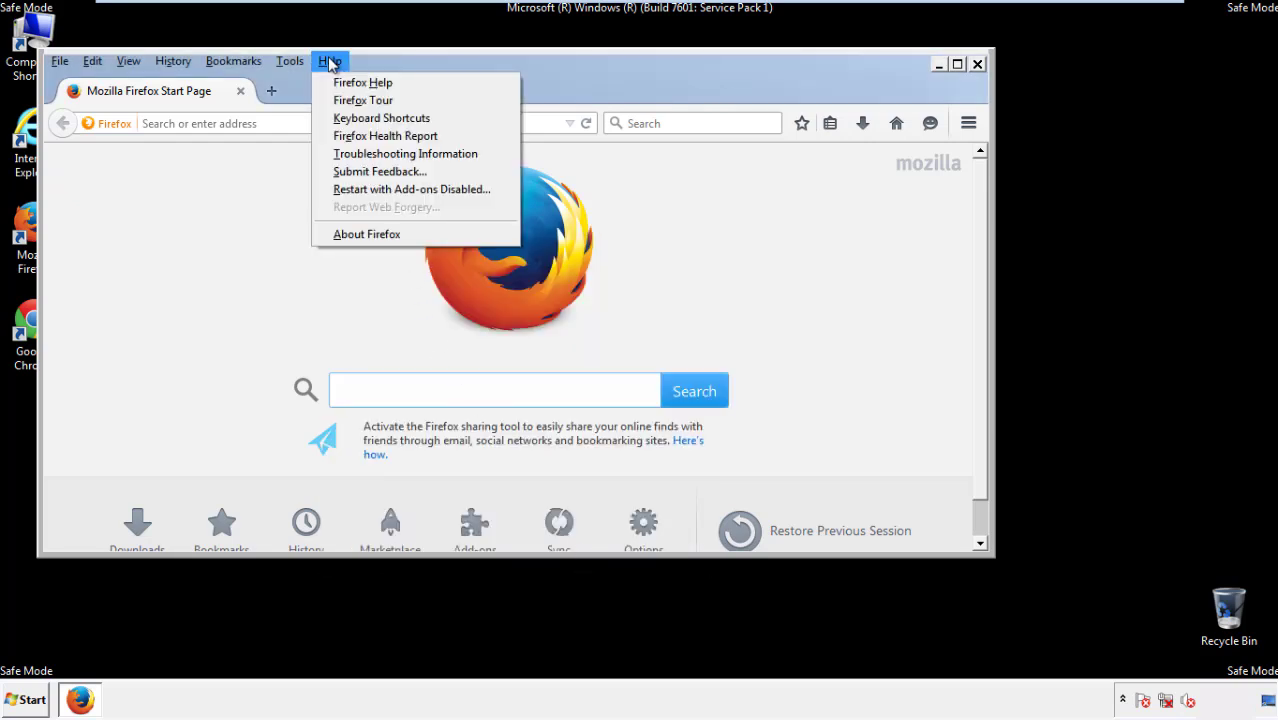
left_click(370, 153)
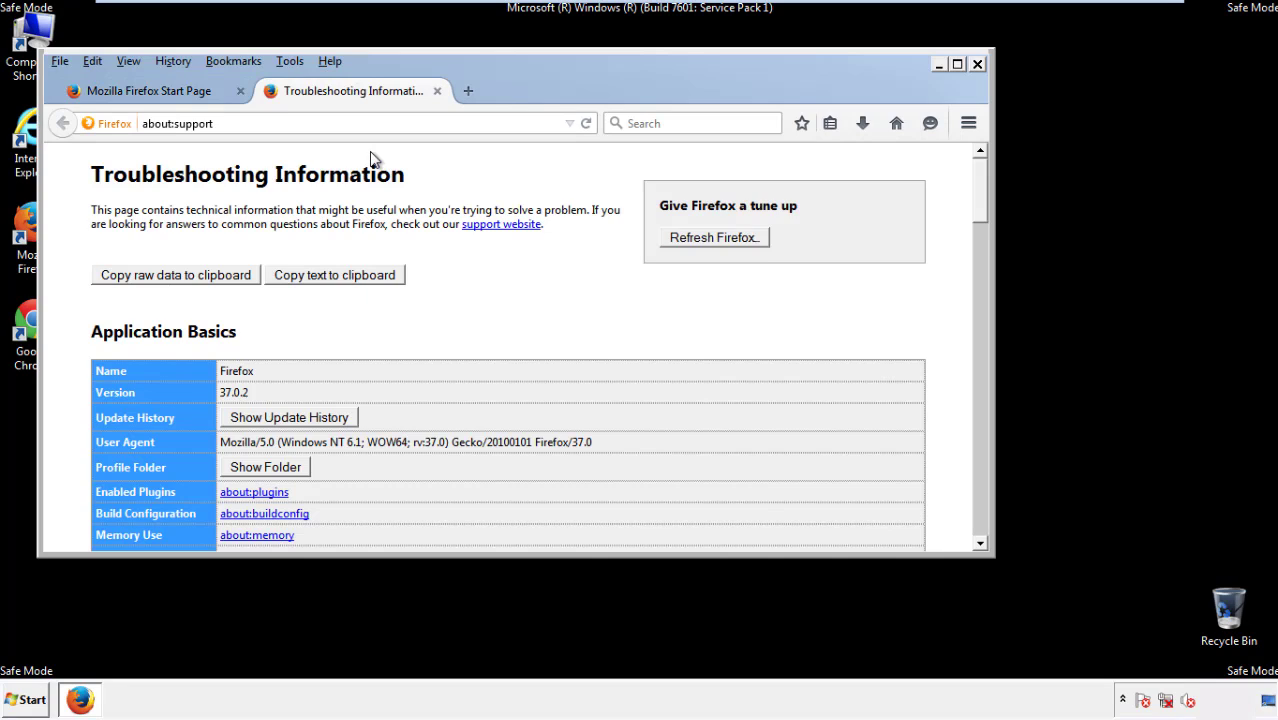
left_click(741, 240)
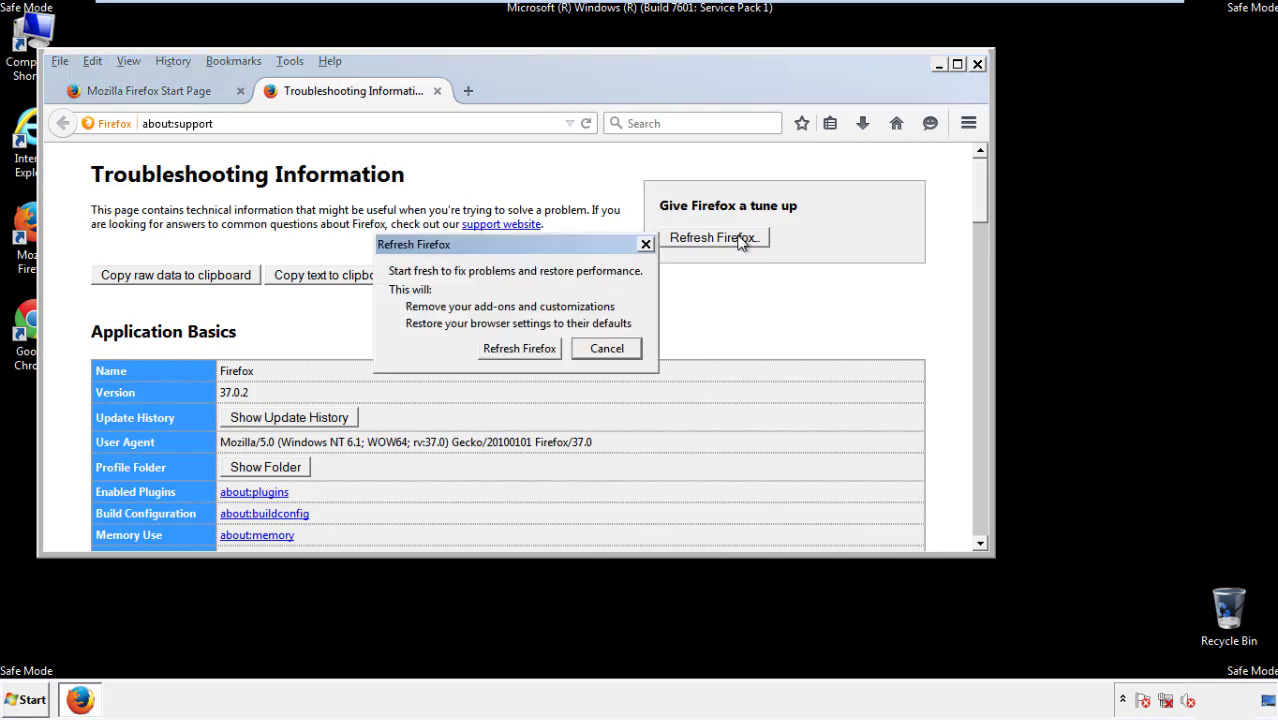
left_click(519, 348)
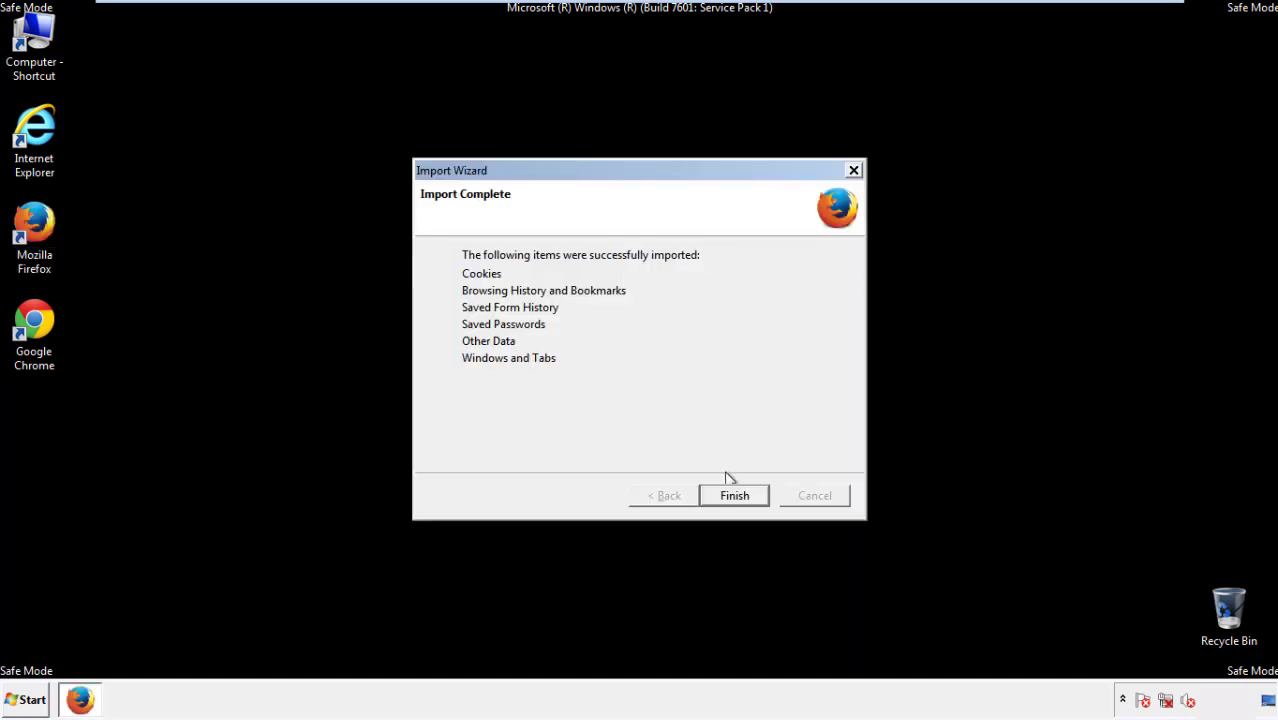
left_click(735, 496)
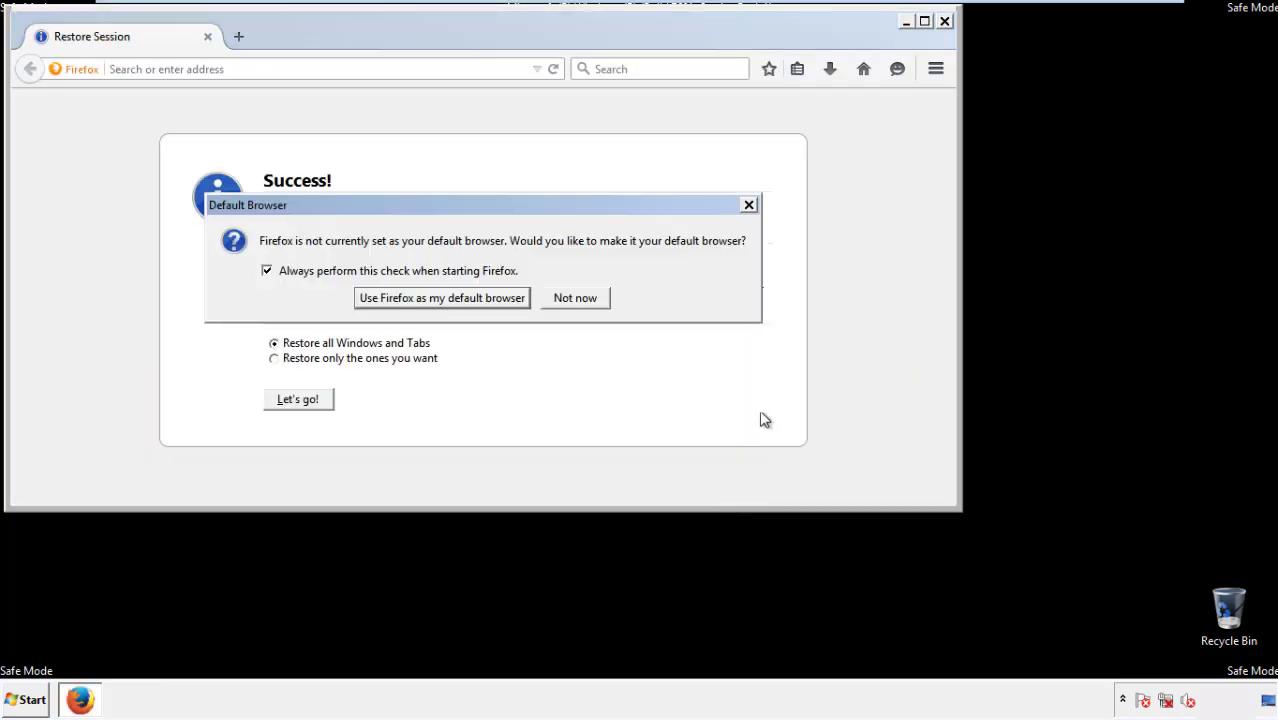
left_click(577, 299)
- Close Firefox and launch Google Chrome from its desktop shortcut
left_click(944, 21)
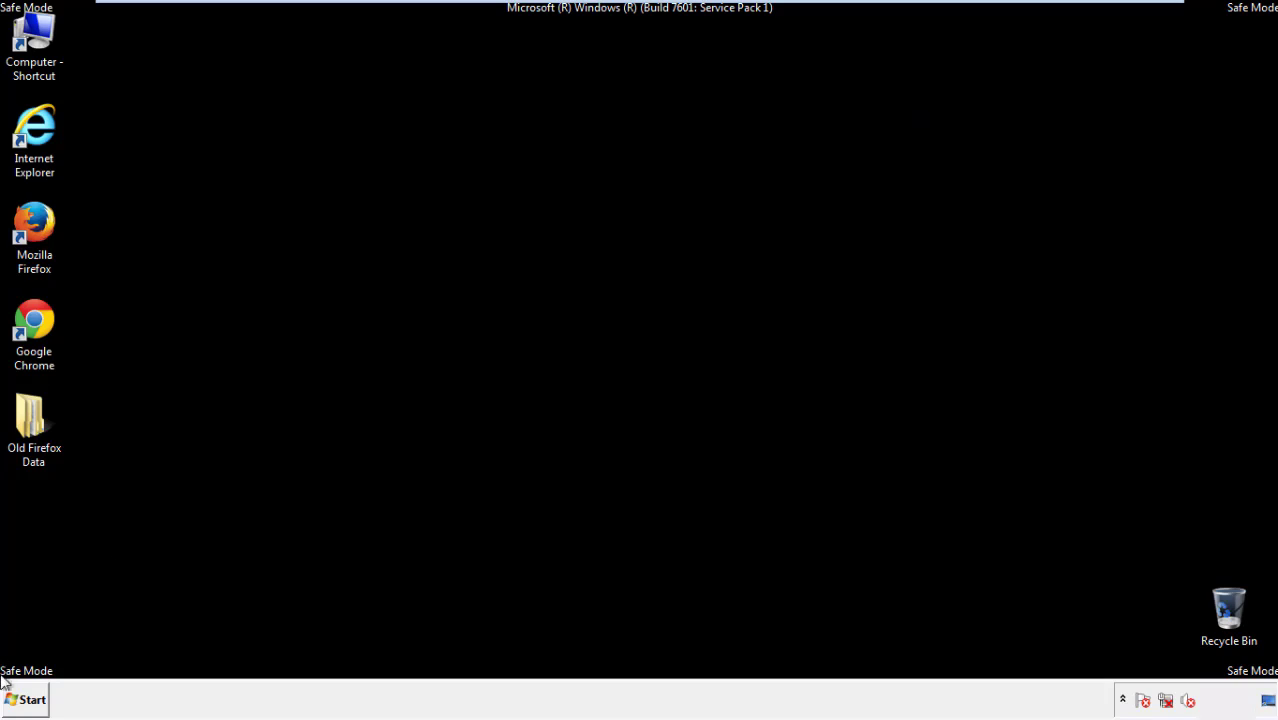
left_click(31, 318)
double_click(31, 318)
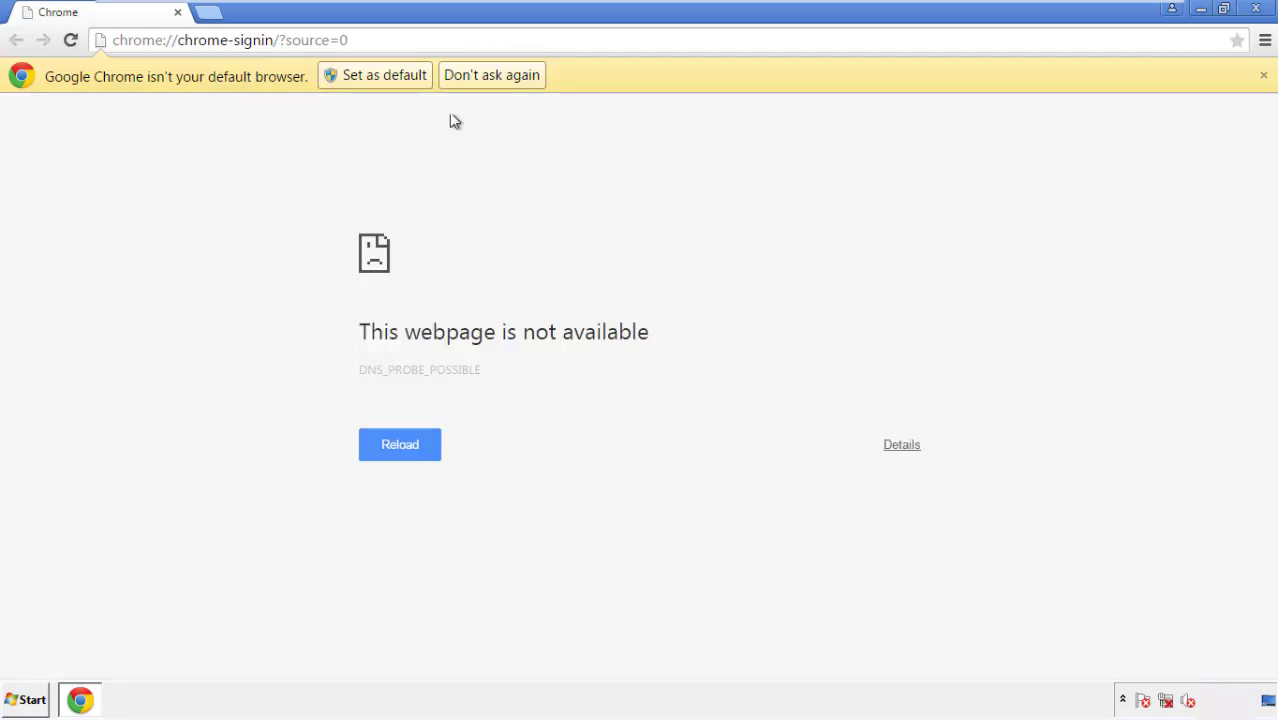
- Permanently dismiss Chrome's default-browser bar and go to the History page in Settings
left_click(514, 80)
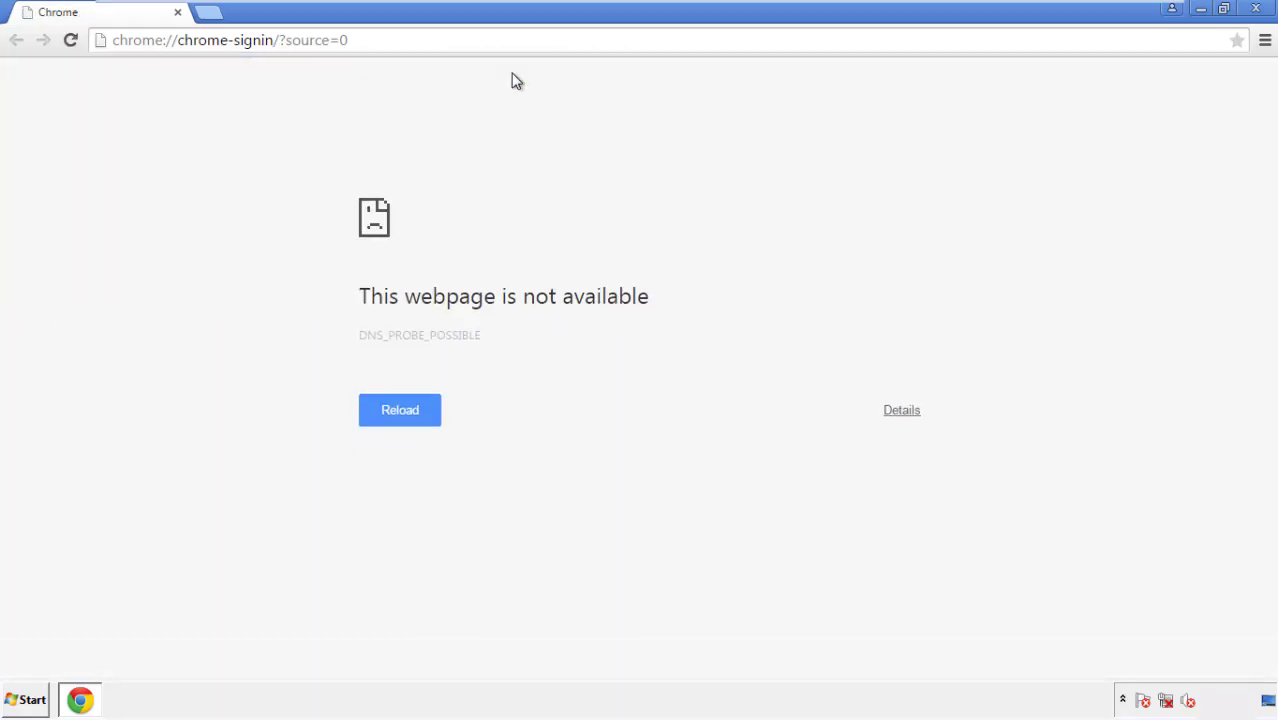
left_click(1265, 42)
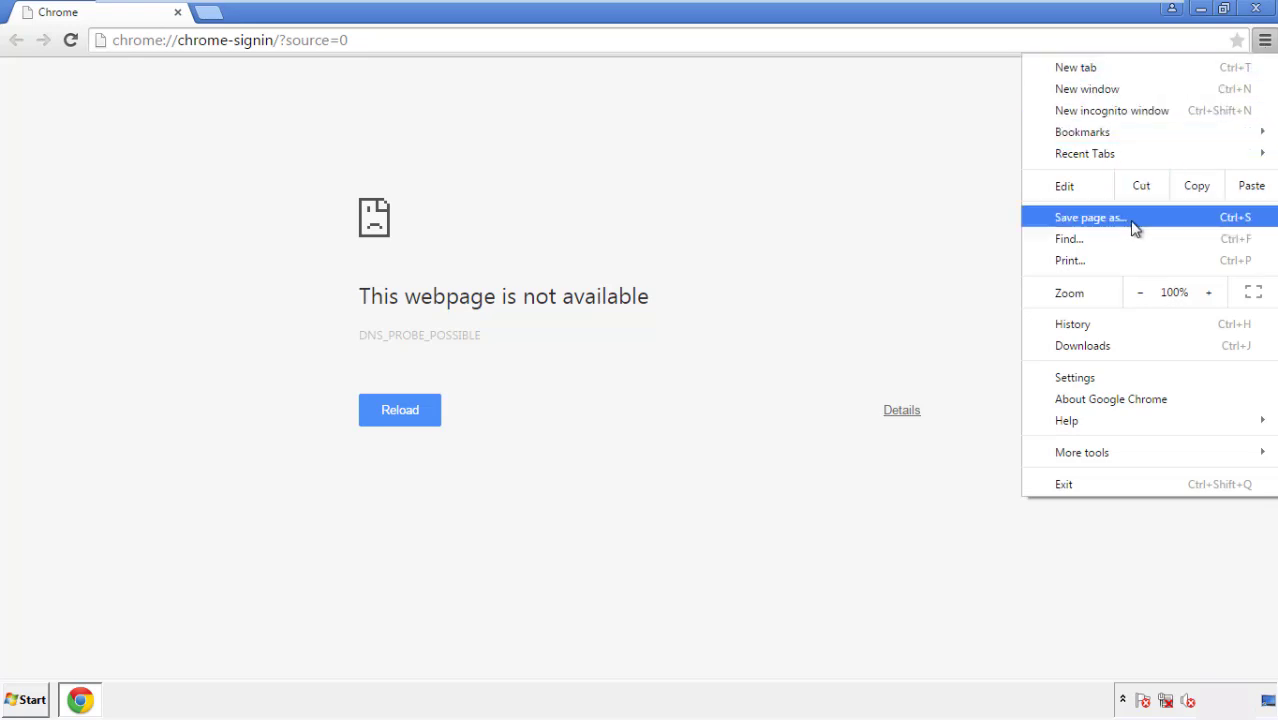
left_click(1076, 377)
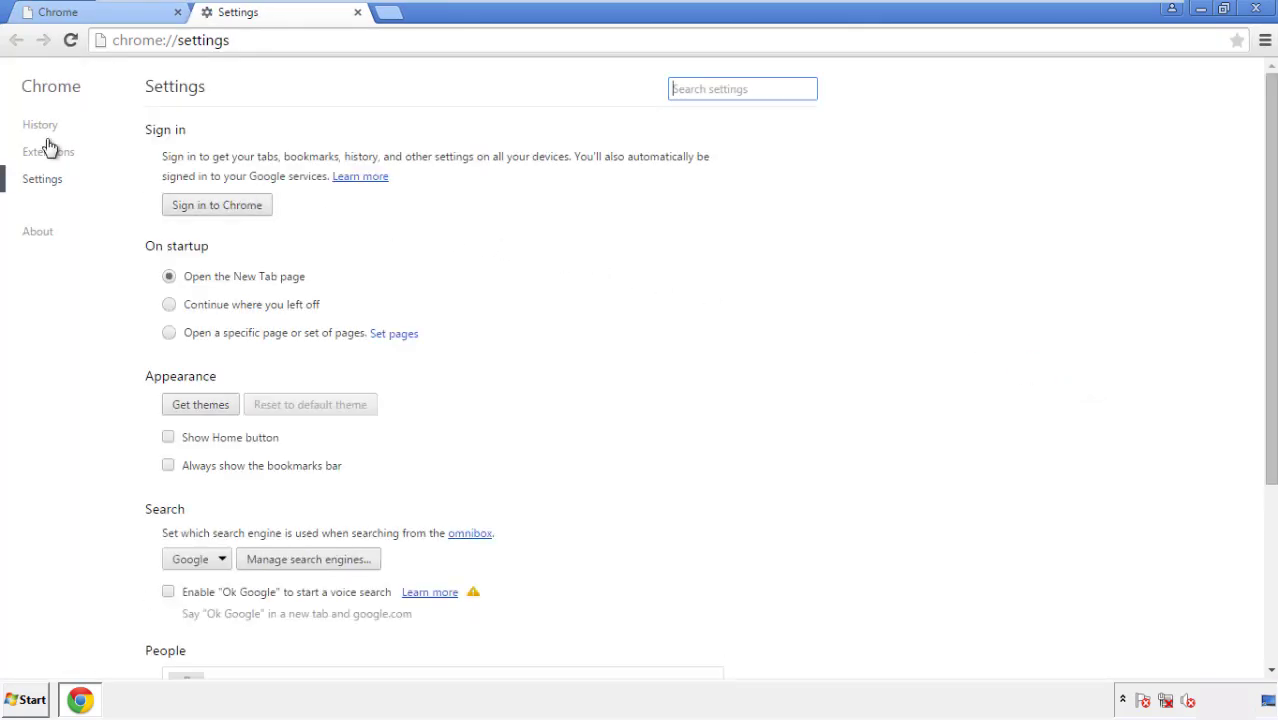
left_click(46, 128)
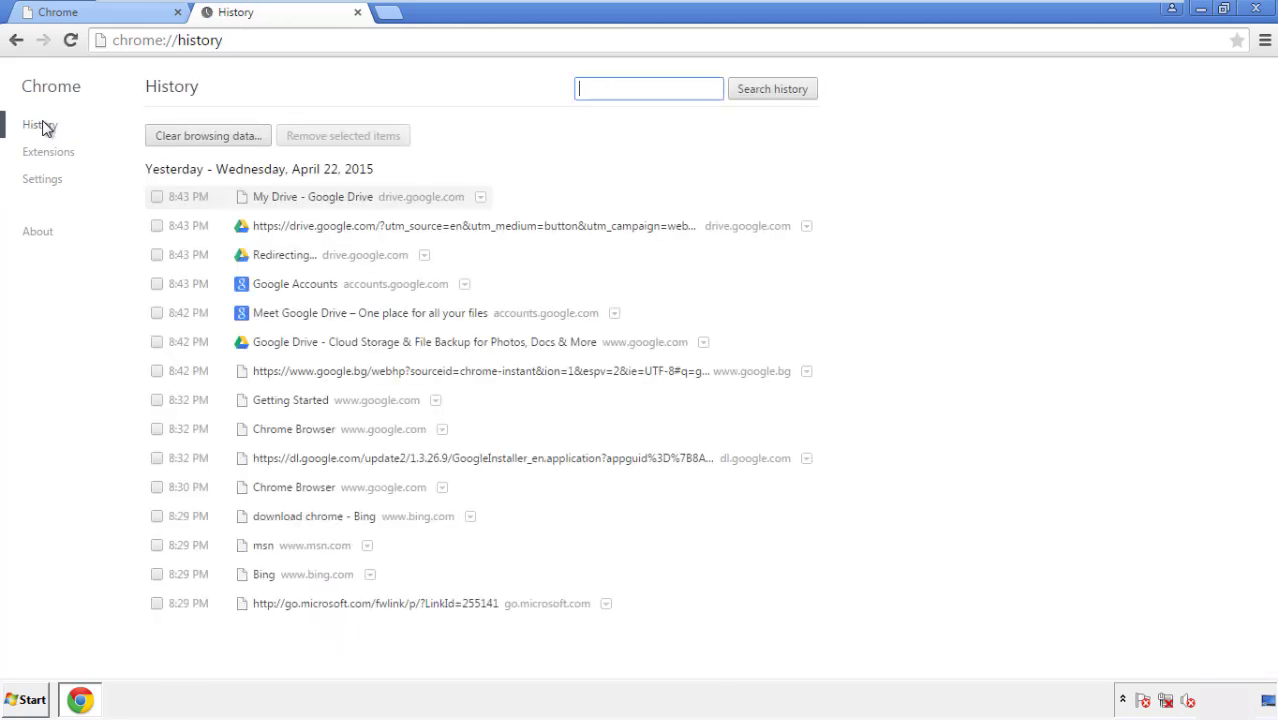
- Clear Chrome browsing data from the beginning of time, including autofill form data
left_click(191, 139)
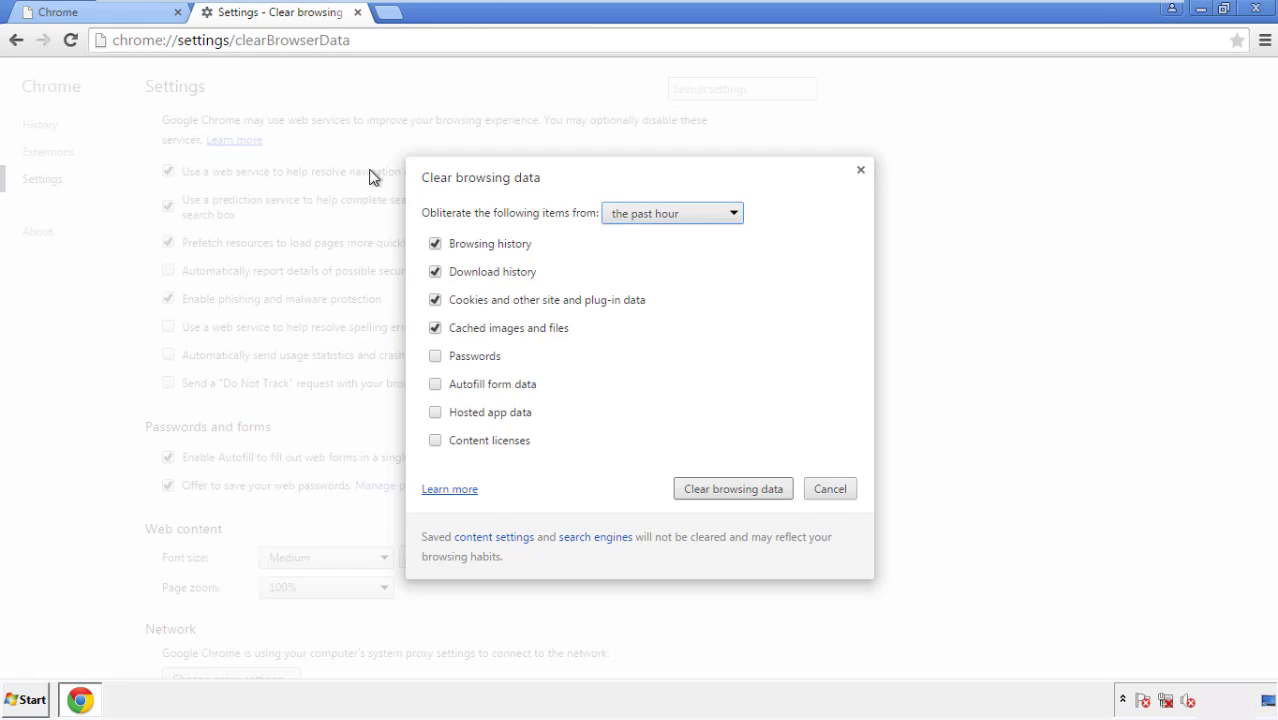
left_click(642, 215)
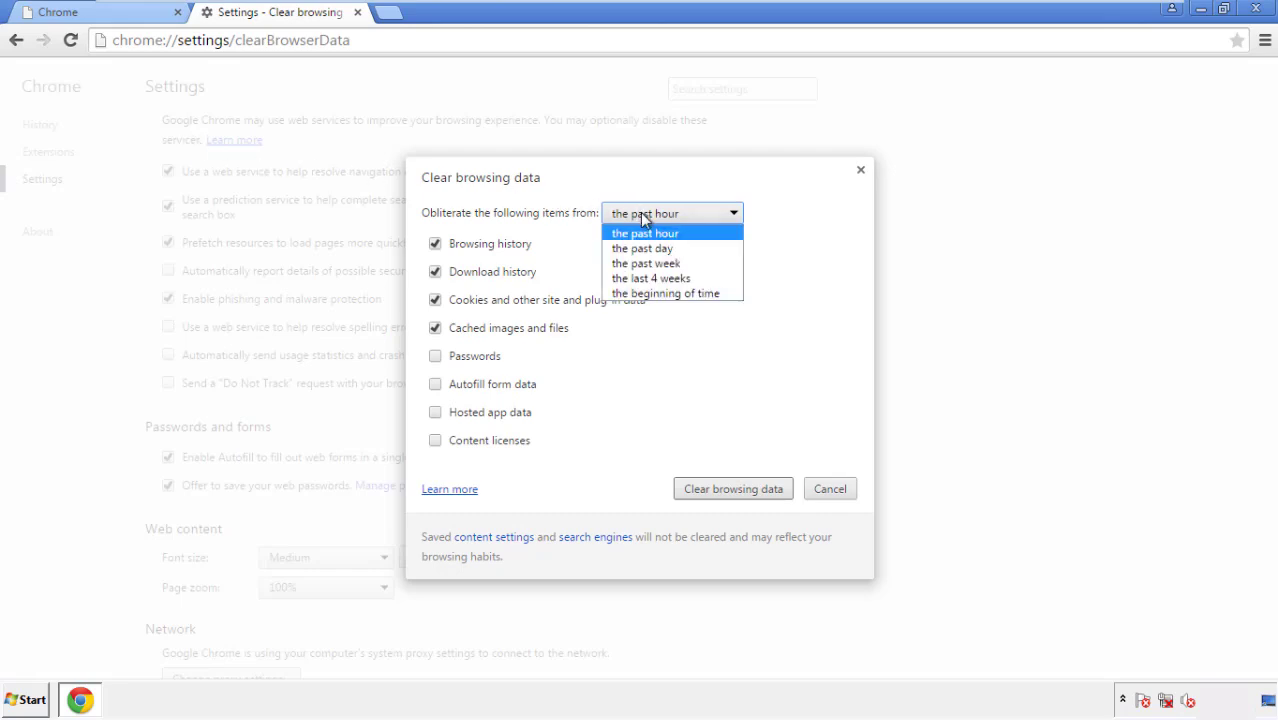
left_click(640, 294)
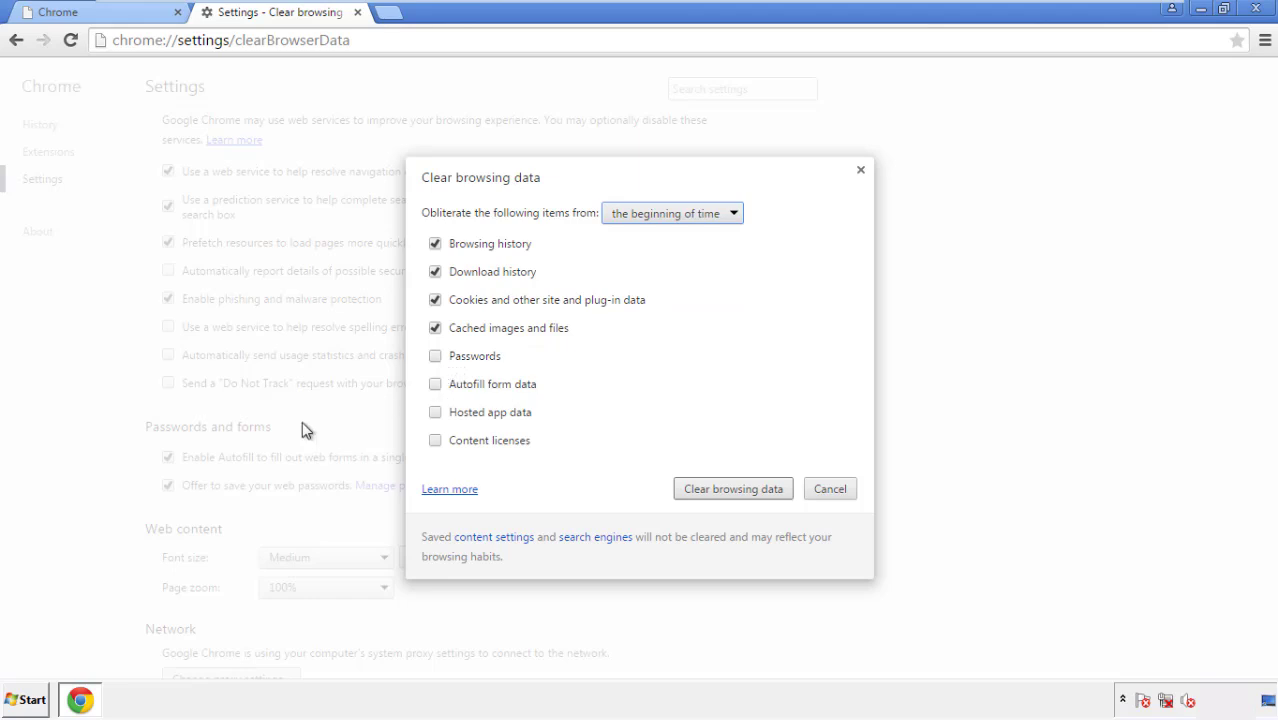
left_click(438, 387)
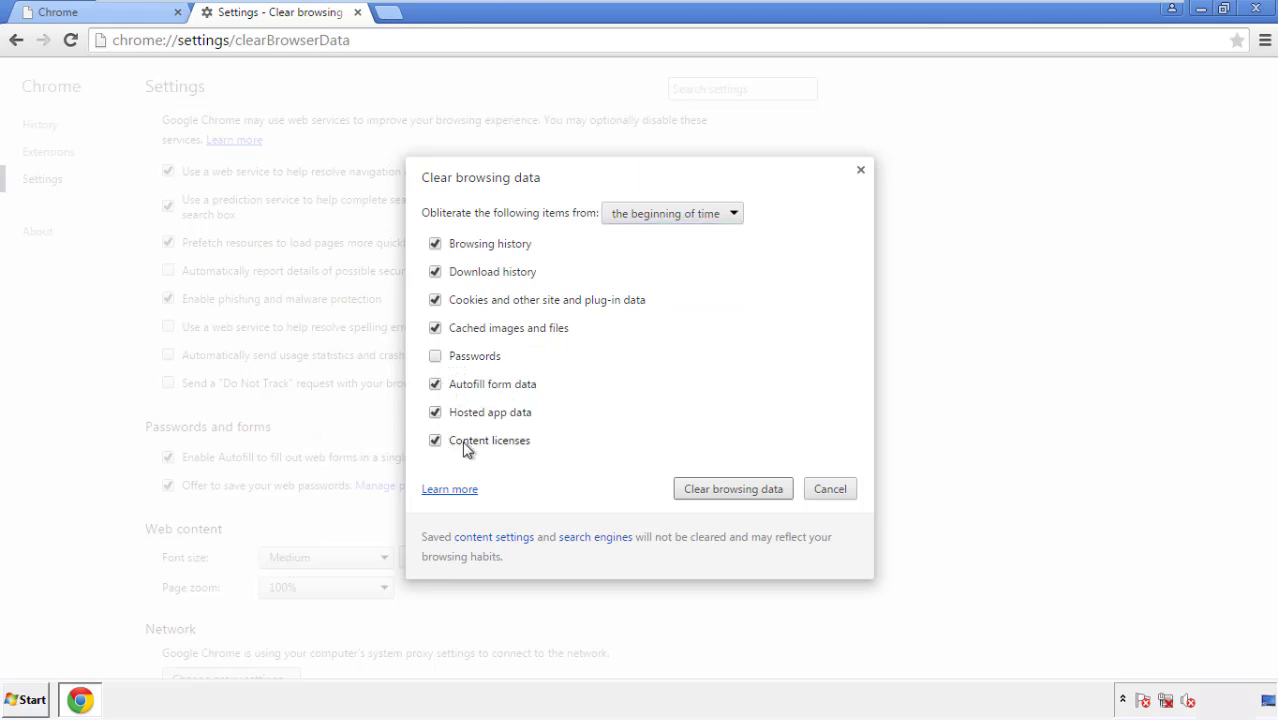
left_click(716, 491)
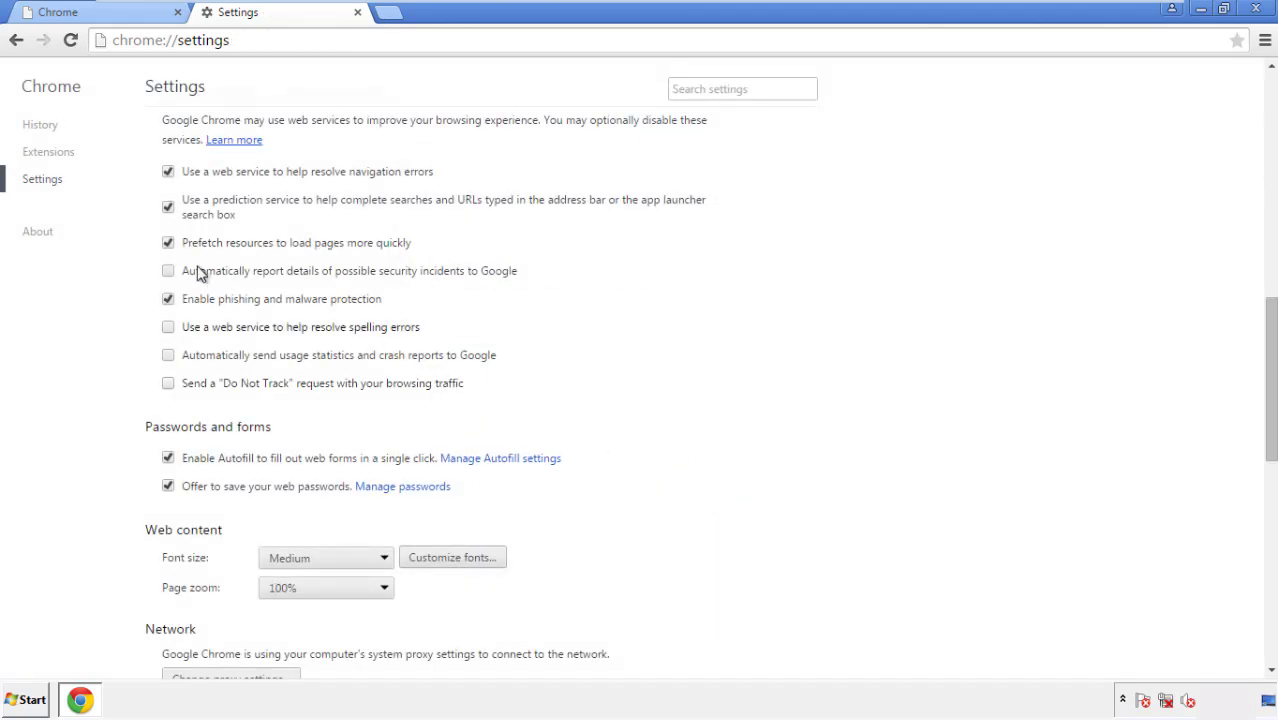
- Reset Chrome's settings to their original defaults and close Chrome
left_click_drag(1270, 318, 1266, 536)
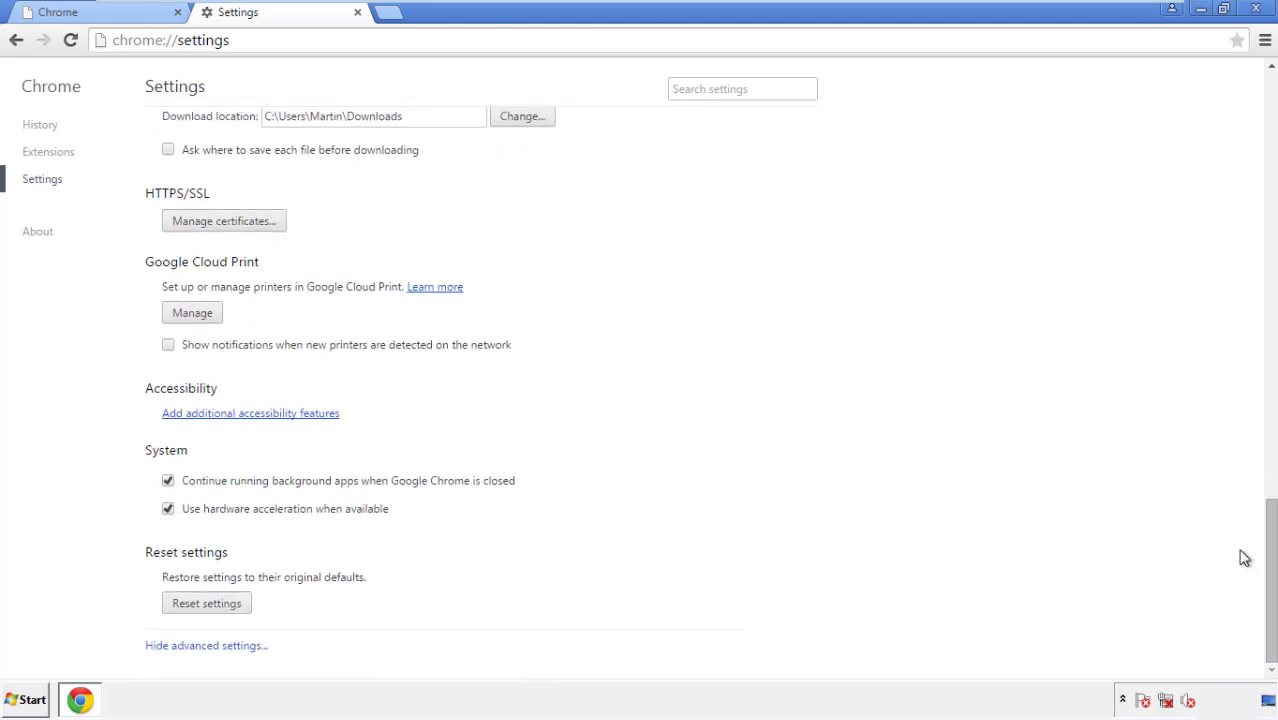
left_click(241, 612)
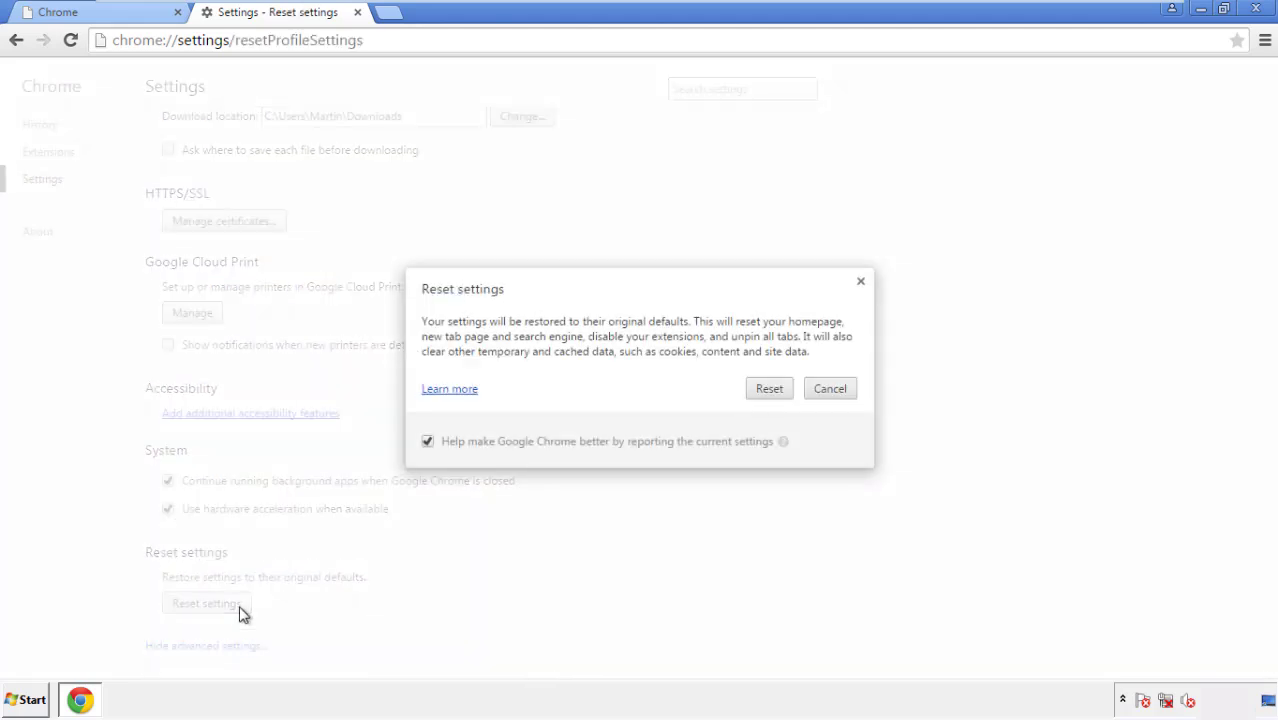
left_click(770, 389)
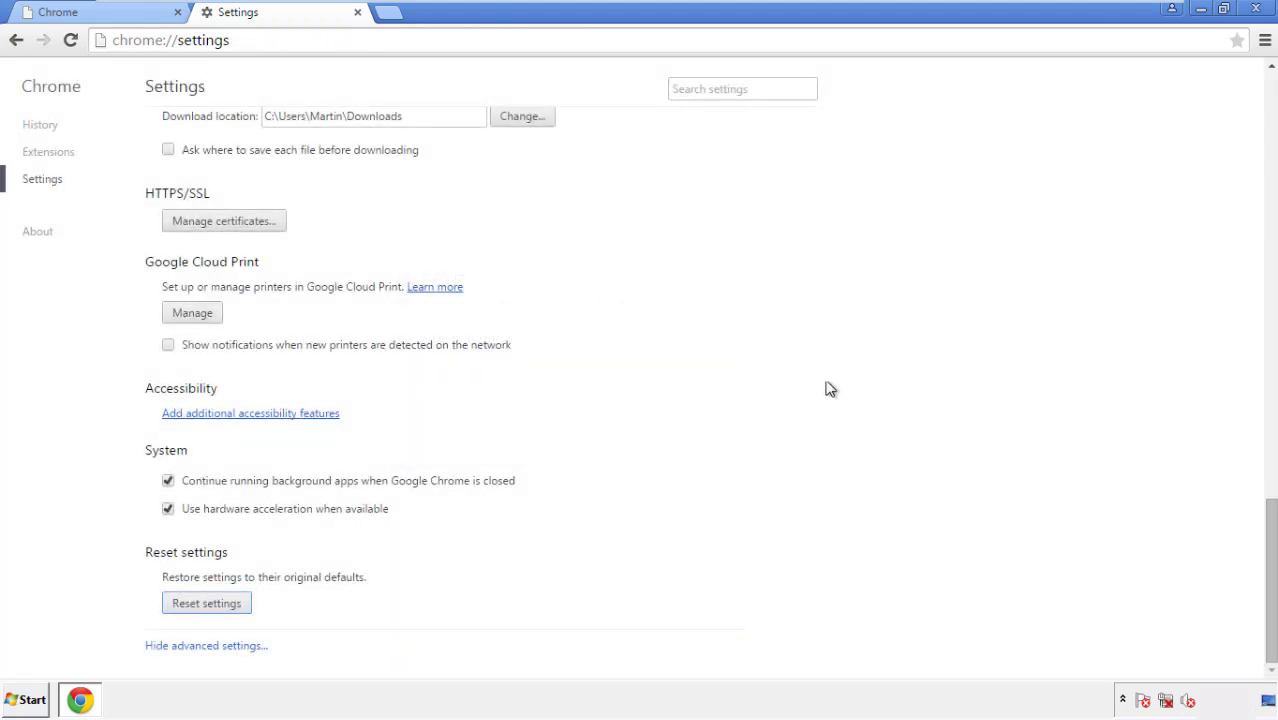
left_click(1248, 8)
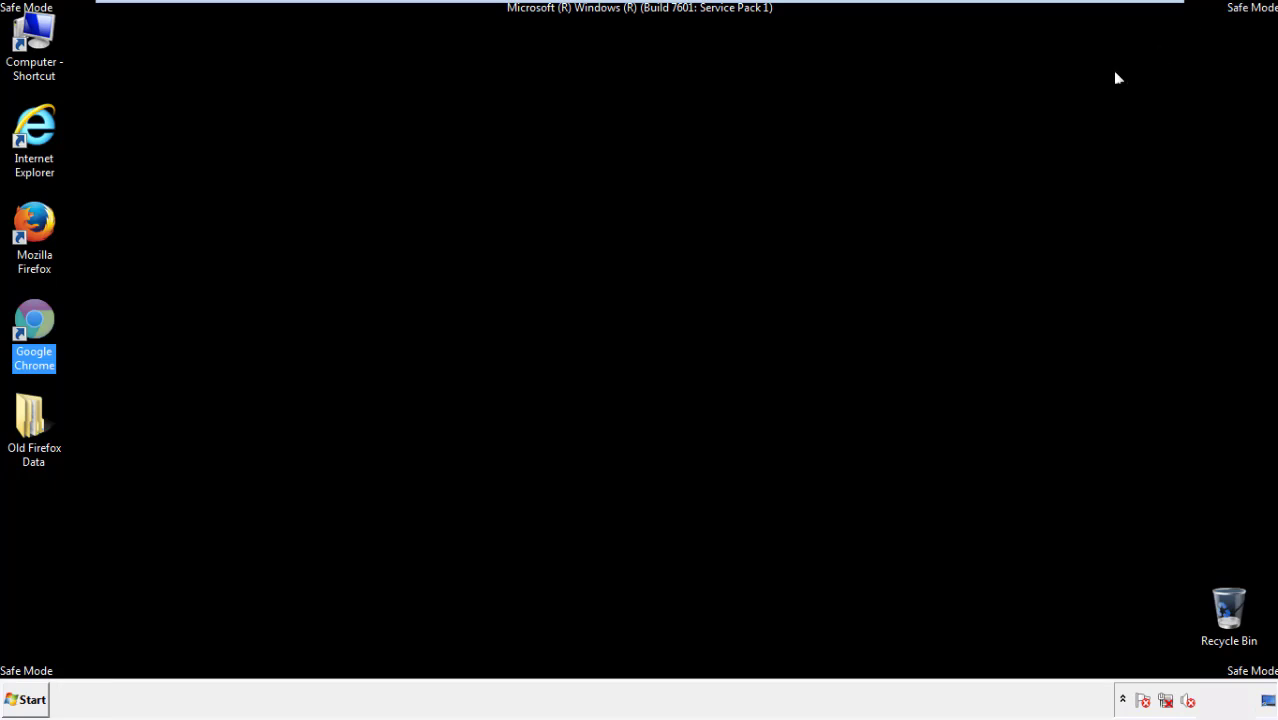
- Launch Firefox, remove Search Mine in the Add-ons Manager, and close Firefox
left_click(689, 323)
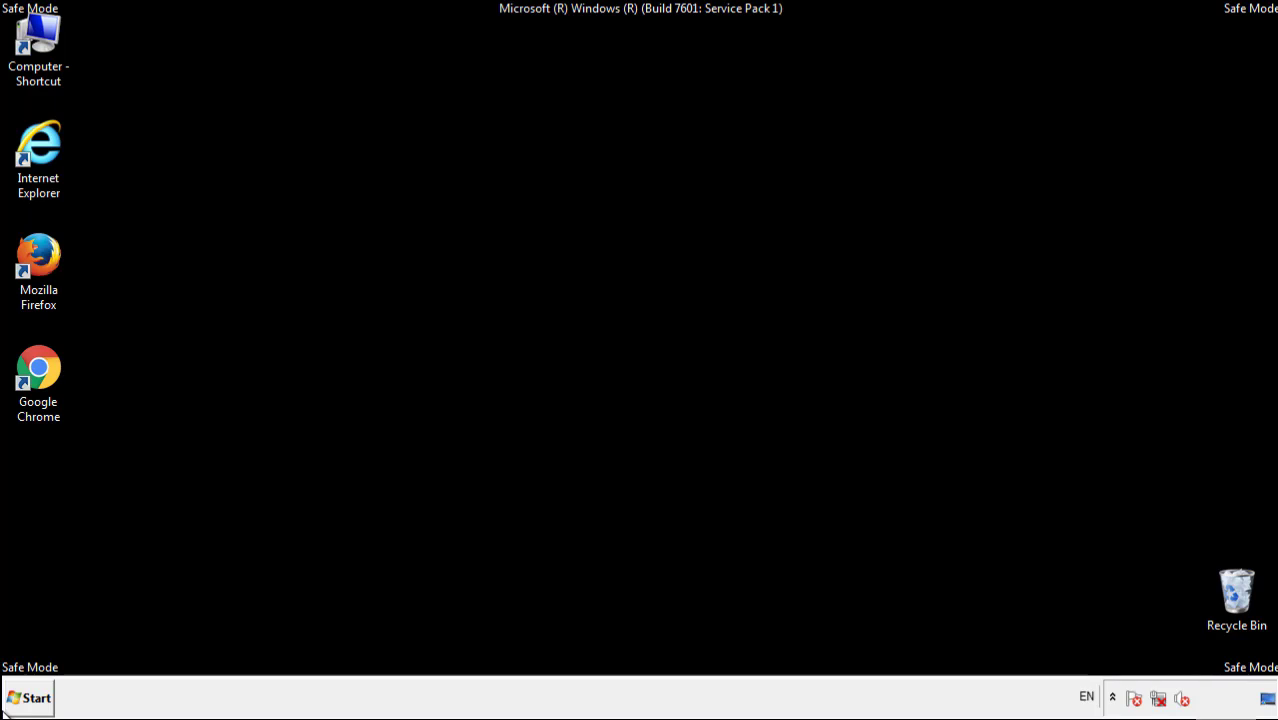
double_click(49, 250)
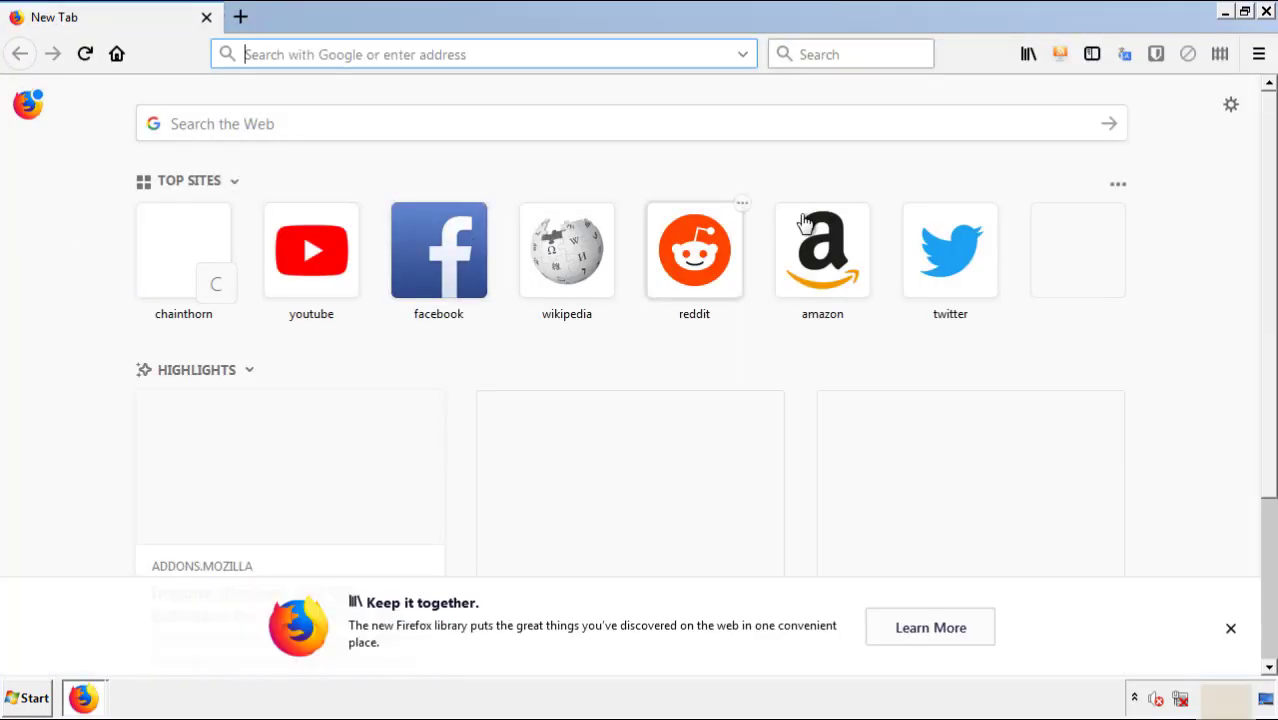
left_click(1259, 55)
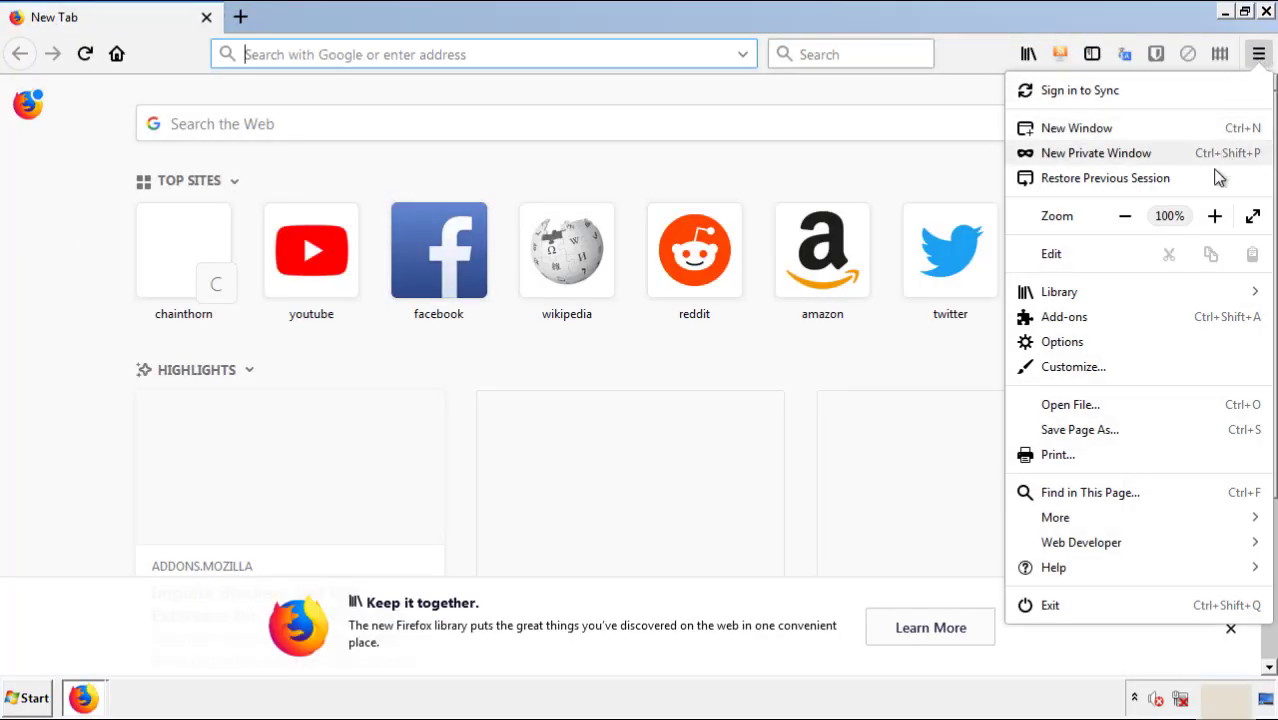
left_click(1180, 322)
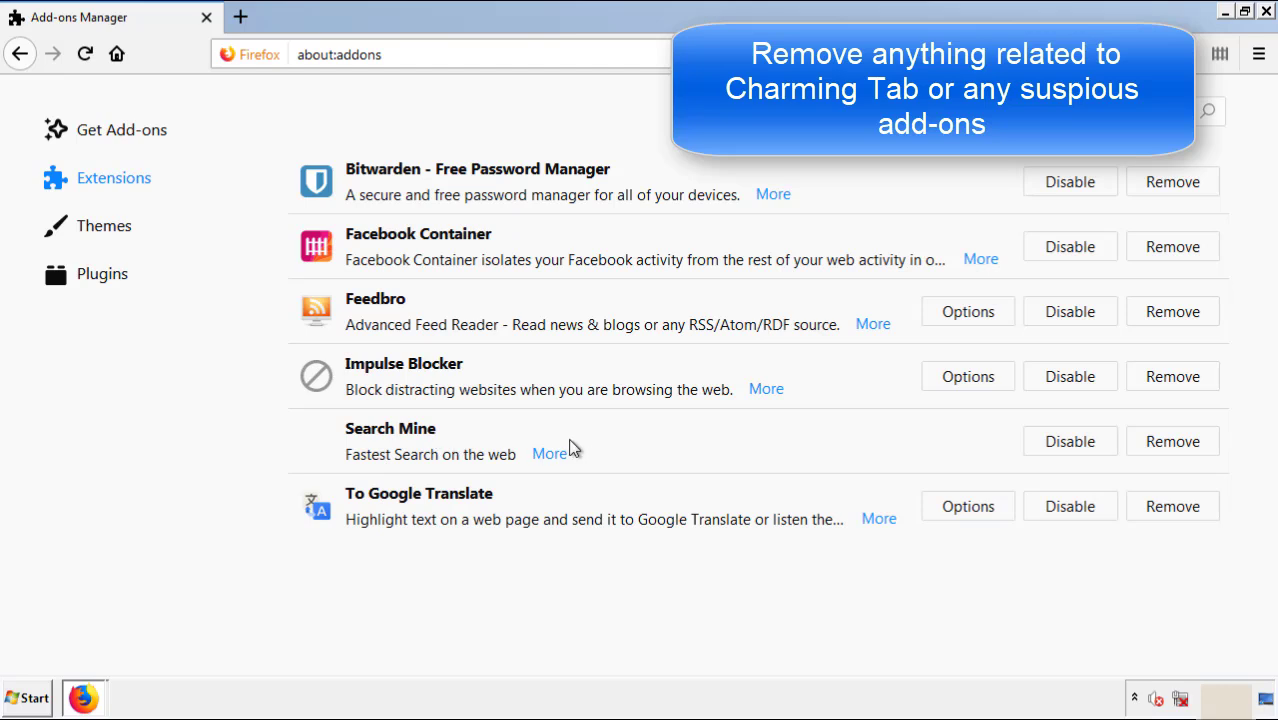
left_click(1167, 446)
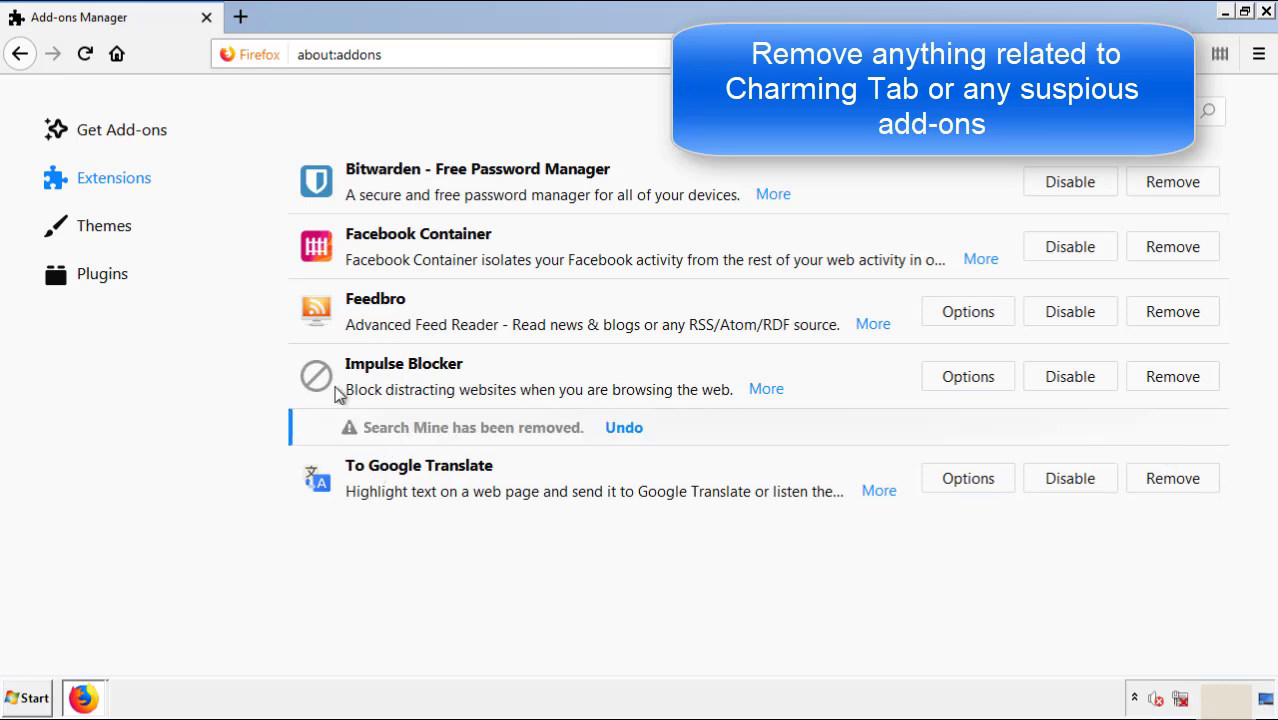
left_click(1266, 12)
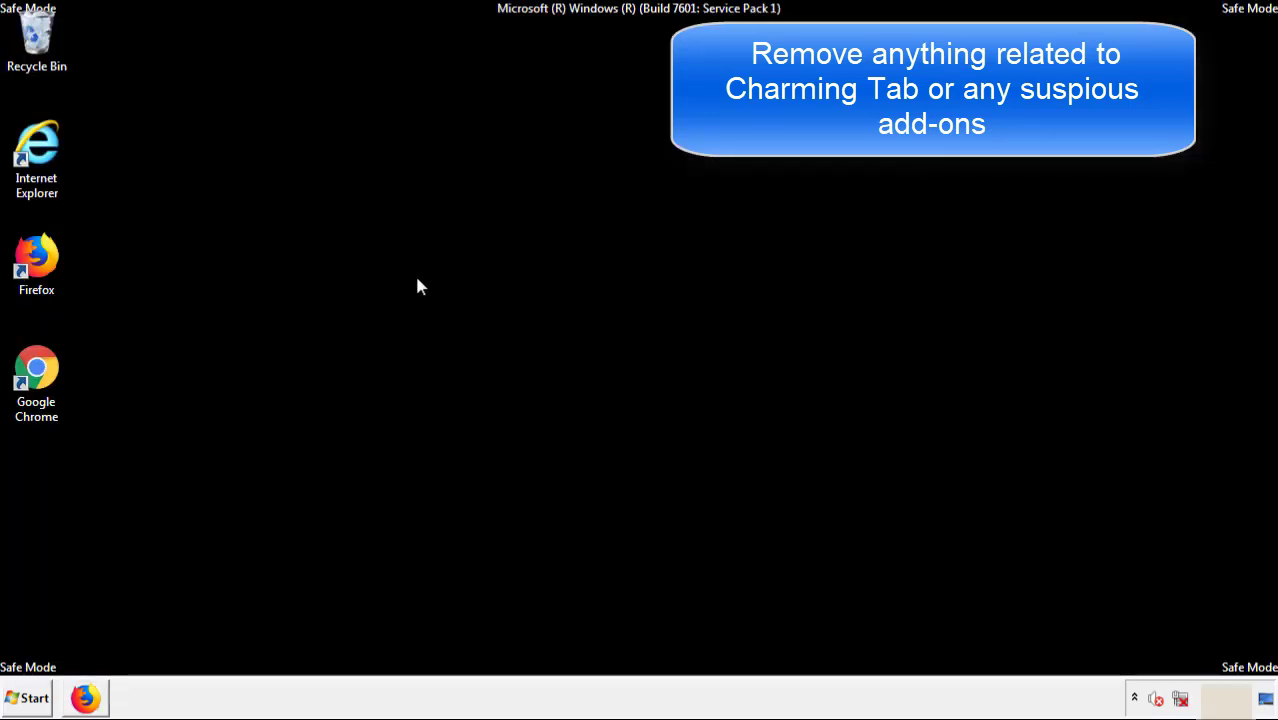
- Launch Chrome and go to its Extensions page via More tools
double_click(36, 388)
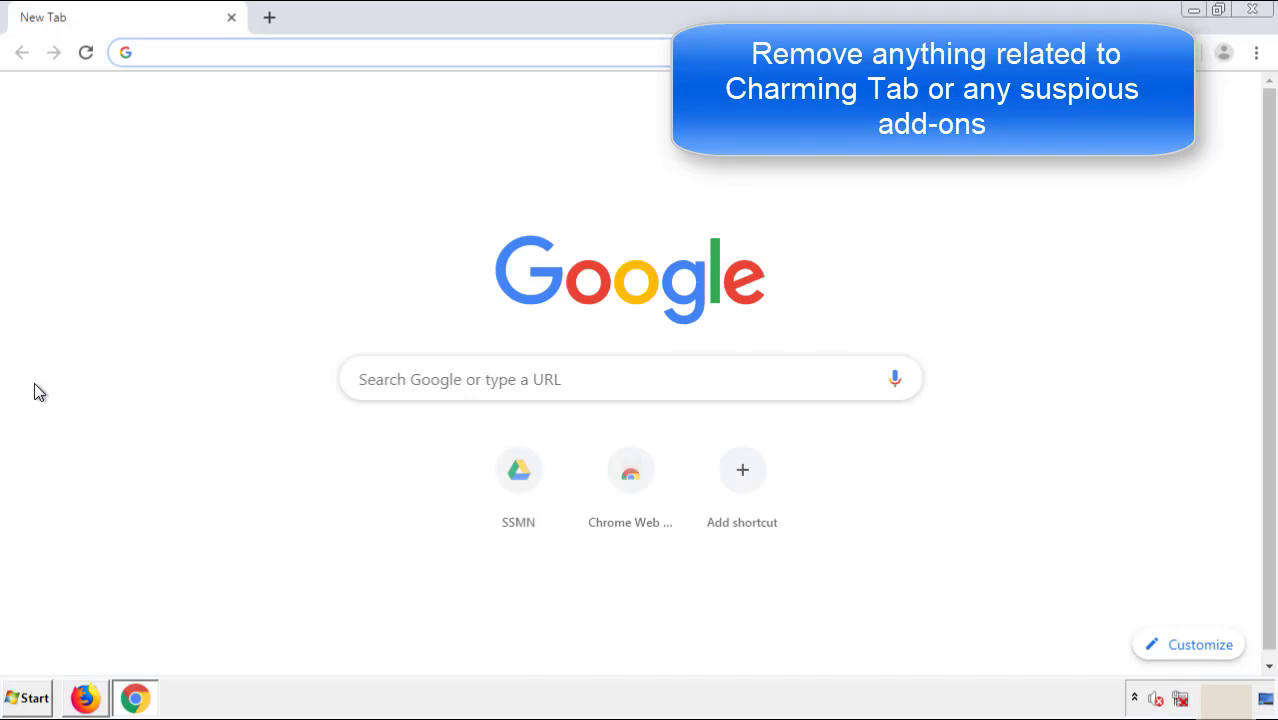
left_click(1256, 52)
mouse_move(1144, 349)
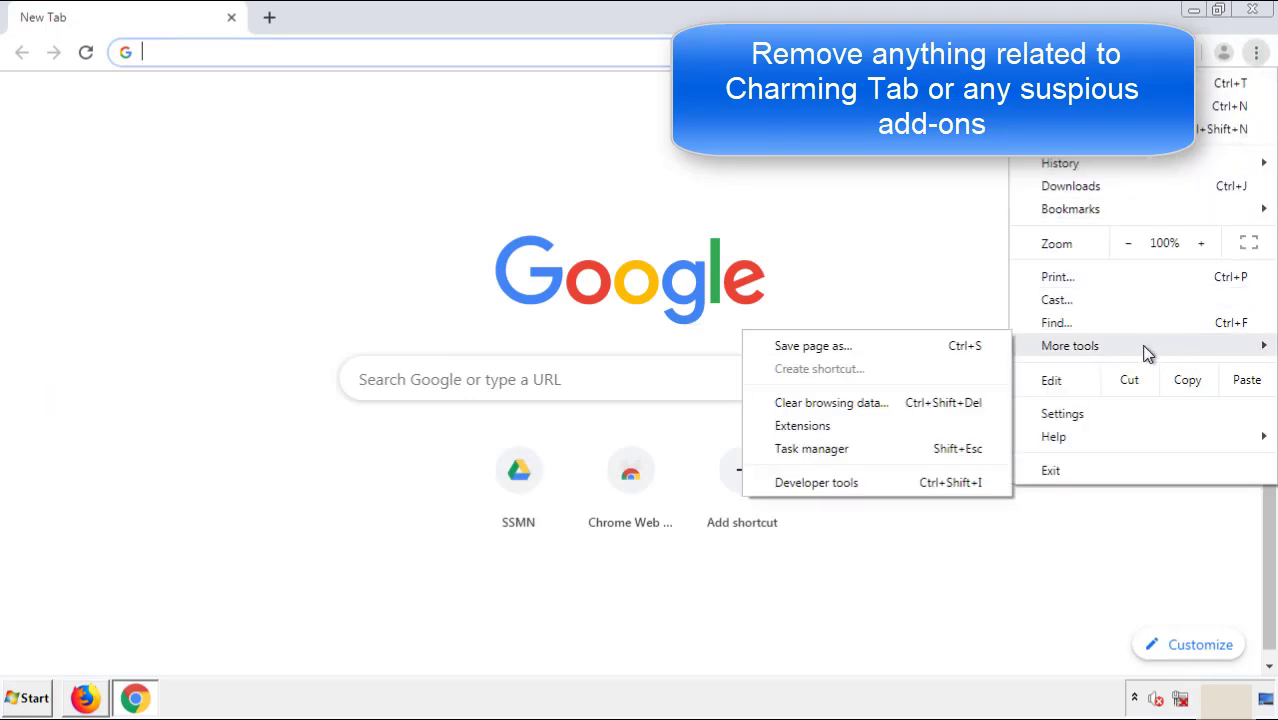
left_click(812, 425)
scroll(362, 334, "down", 5)
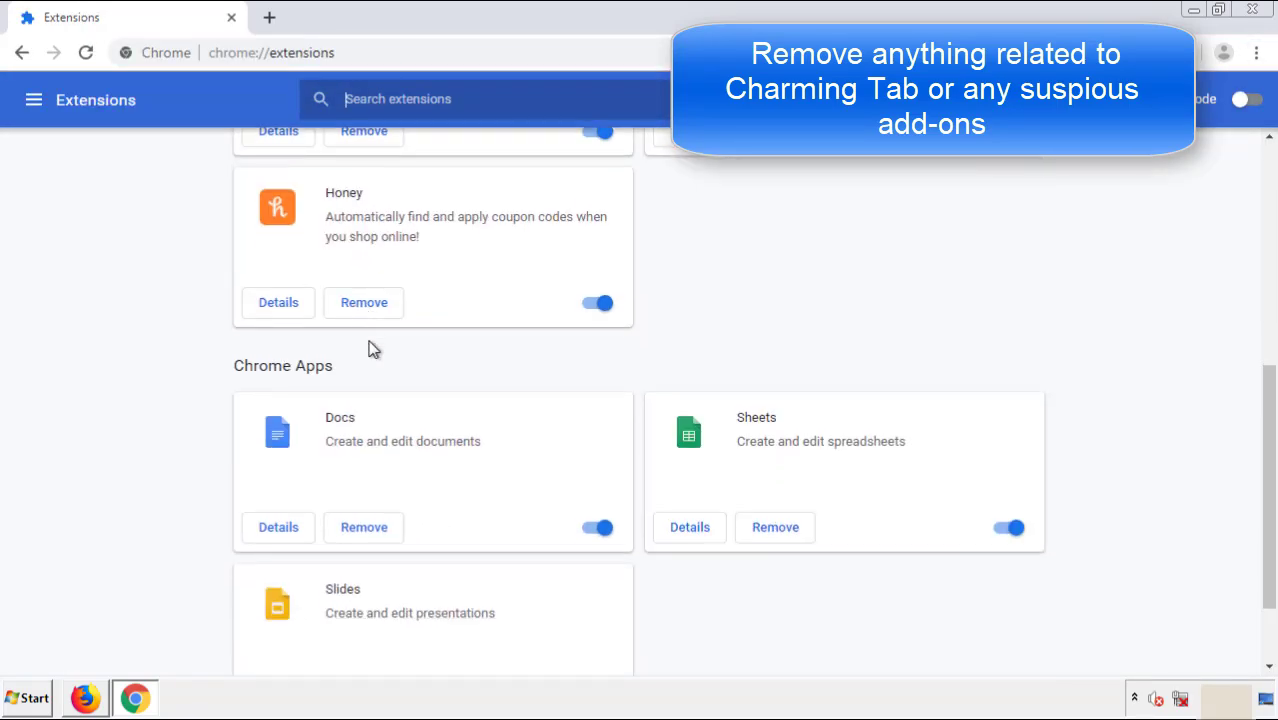
scroll(485, 365, "up", 5)
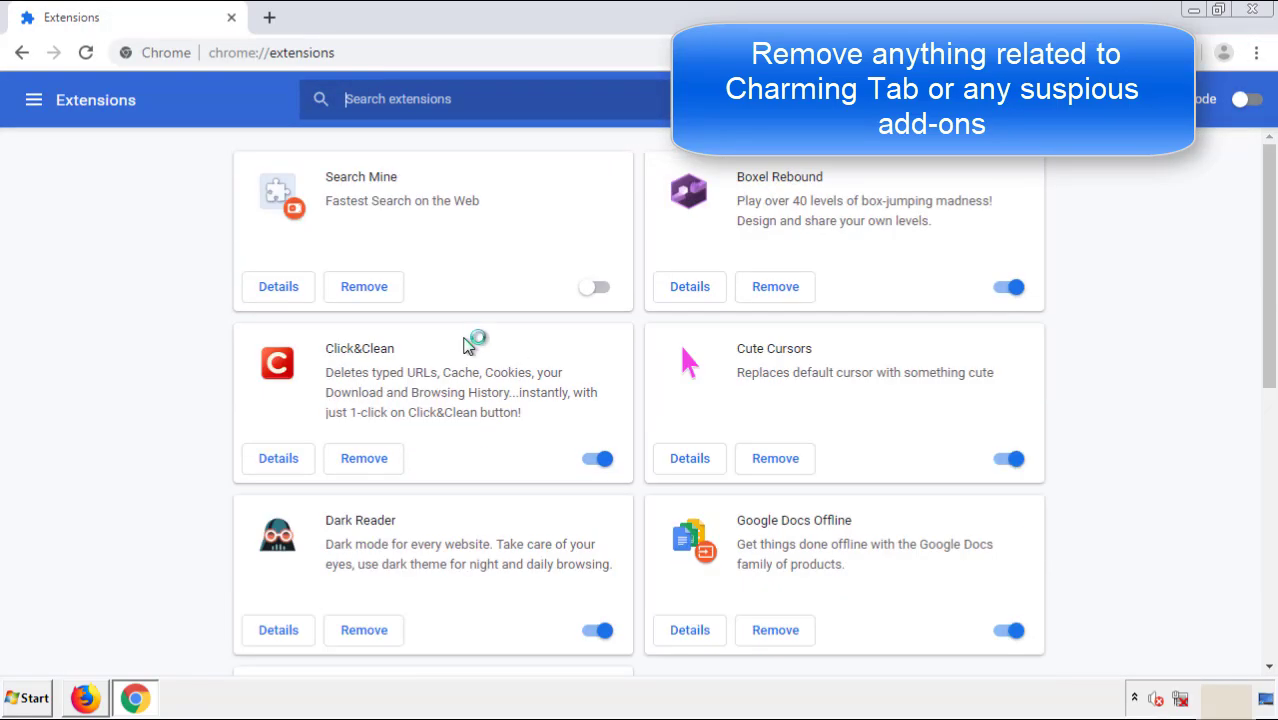
- Remove the Search Mine extension, close Chrome, and bring up the Start menu
left_click(361, 290)
left_click(720, 165)
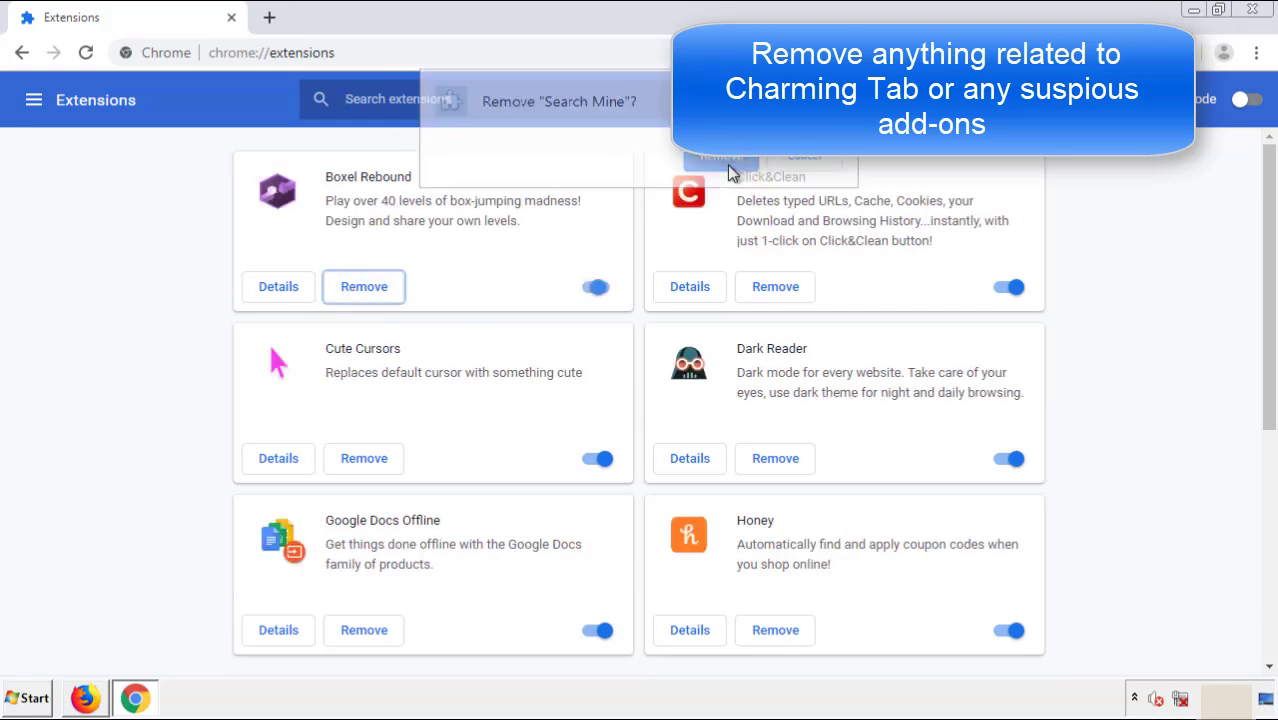
left_click(1263, 14)
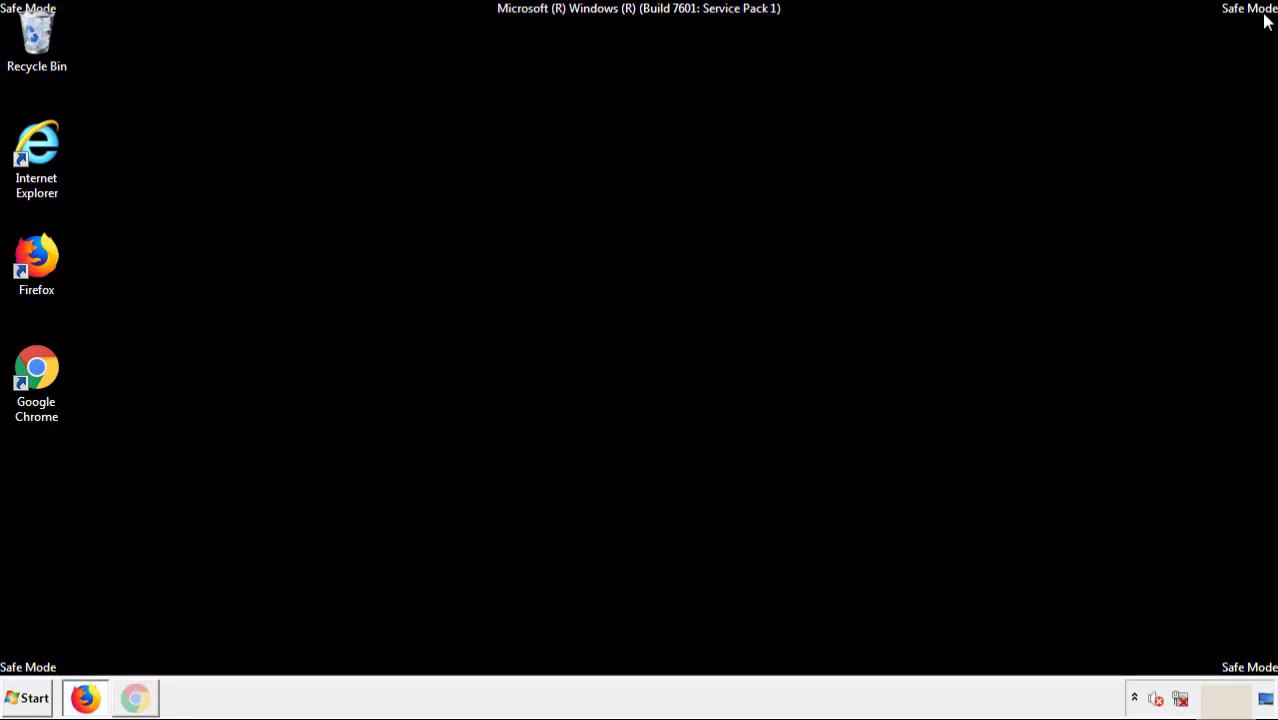
left_click(30, 699)
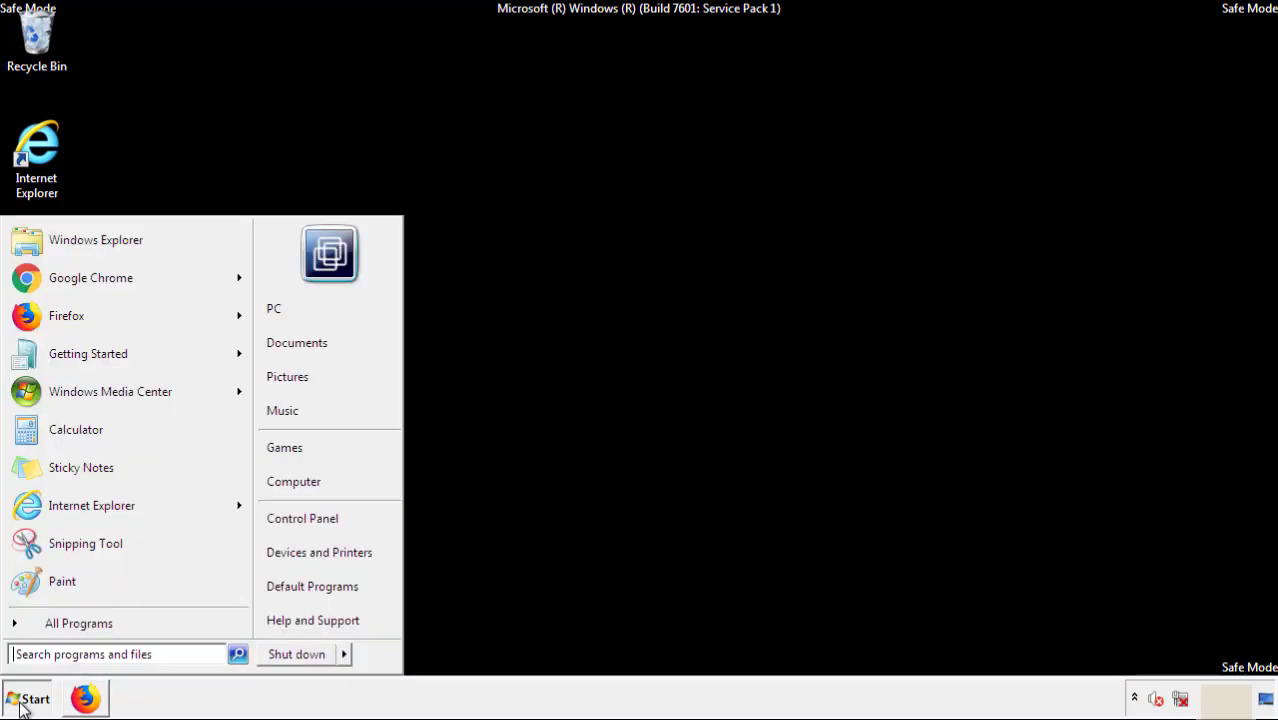